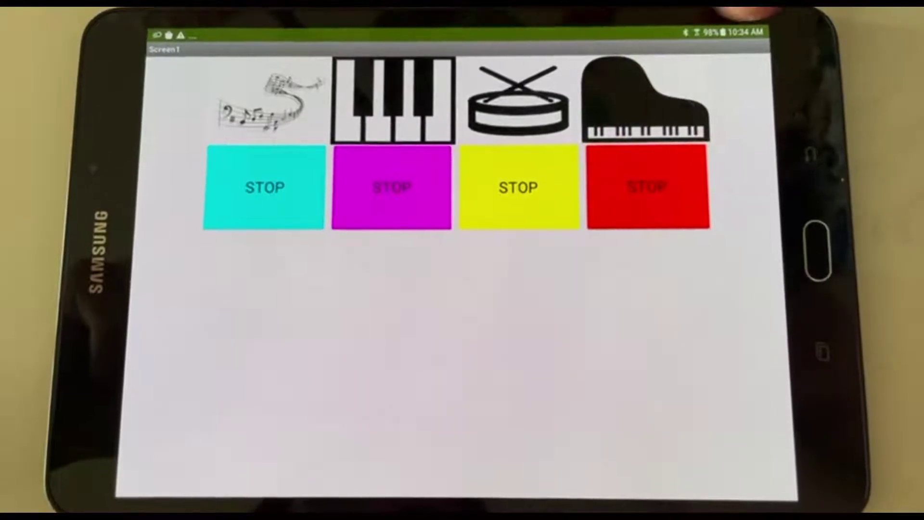
# Start the music-notes and piano-keys loops, then stop the piano-keys loop.
pyautogui.click(248, 90)
pyautogui.click(403, 101)
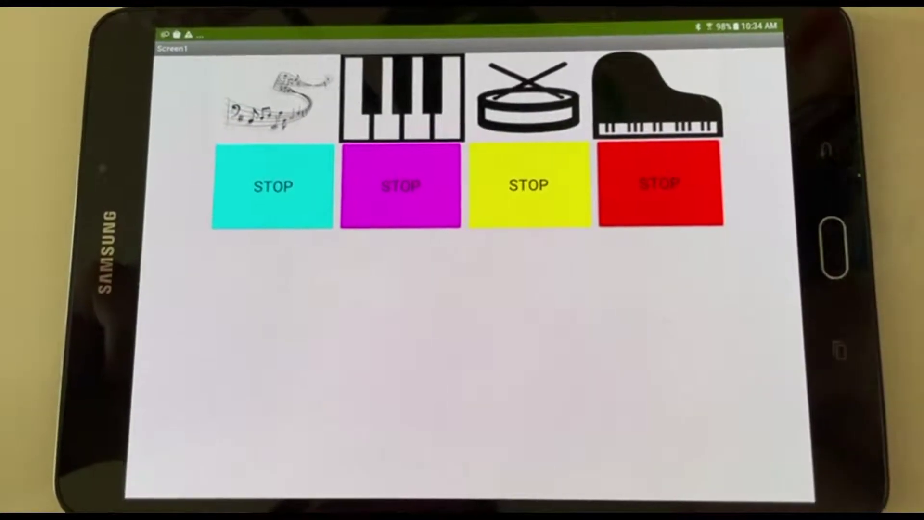
pyautogui.click(397, 109)
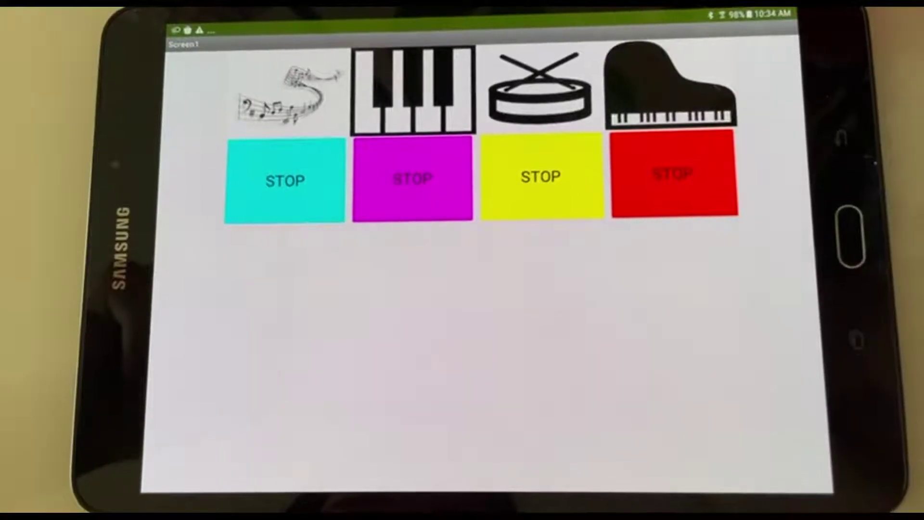
pyautogui.click(404, 163)
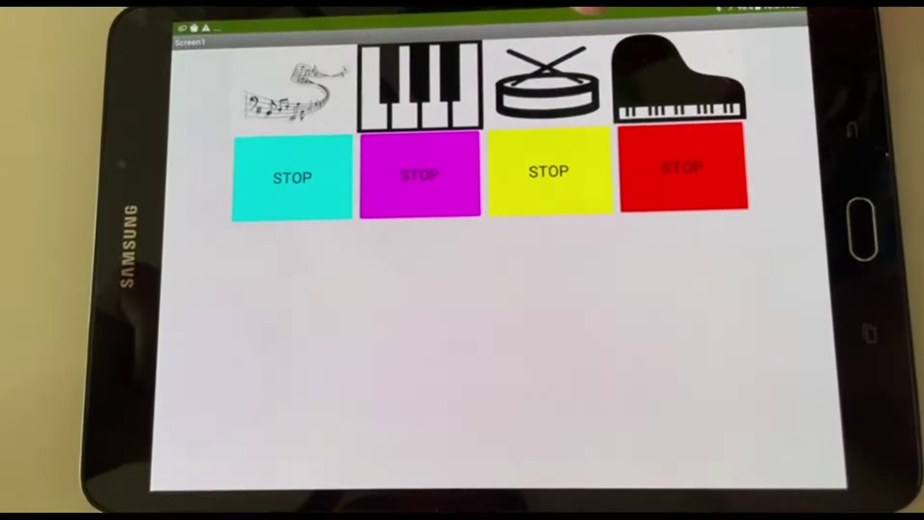
# Start and toggle the drum and grand piano loops on the tablet.
pyautogui.click(547, 68)
pyautogui.click(671, 69)
pyautogui.click(564, 65)
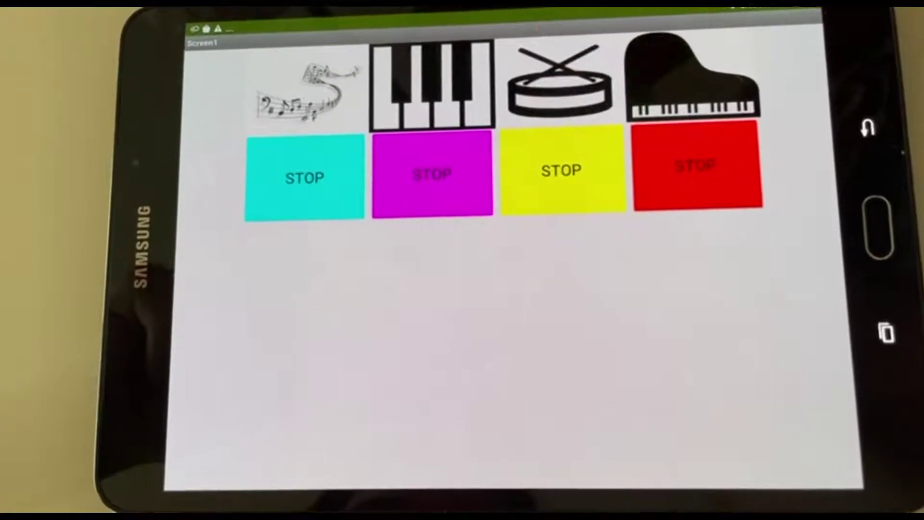
pyautogui.click(675, 55)
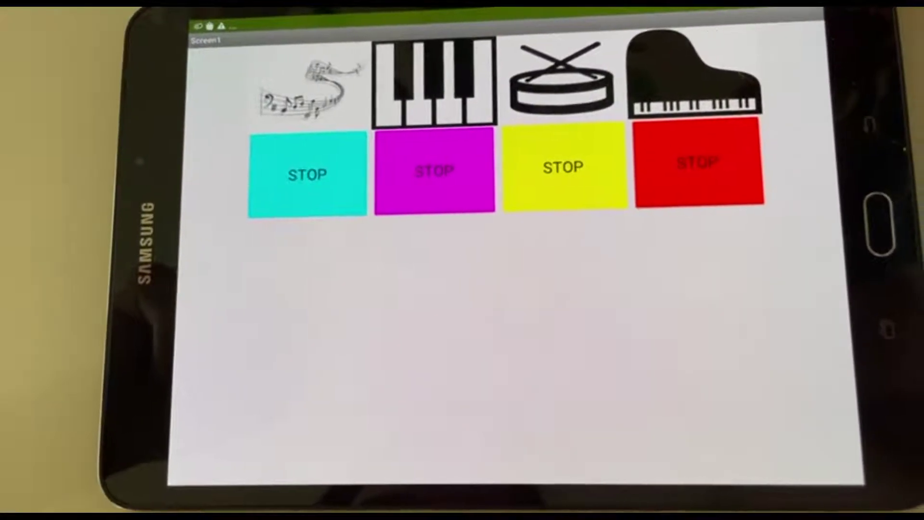
pyautogui.click(712, 109)
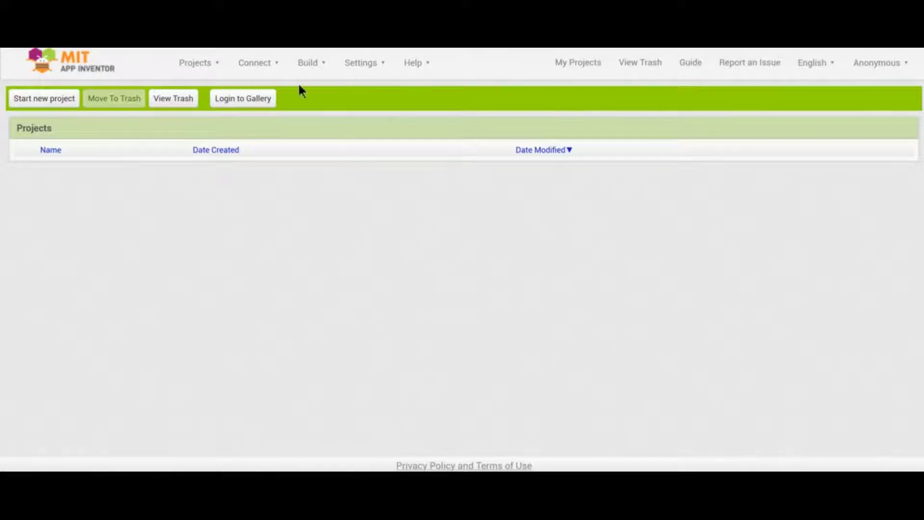
# Begin importing the MusicMaker_template_MS .aia project from the computer.
pyautogui.click(209, 70)
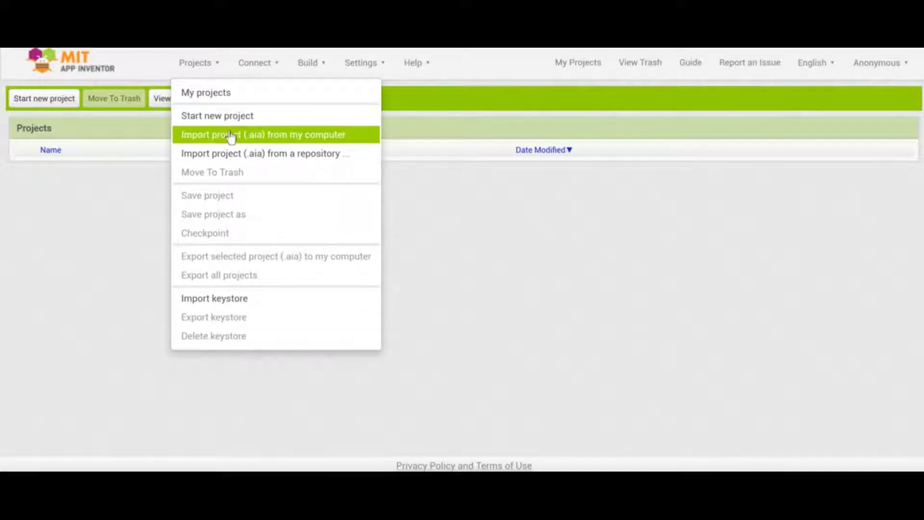
pyautogui.click(281, 136)
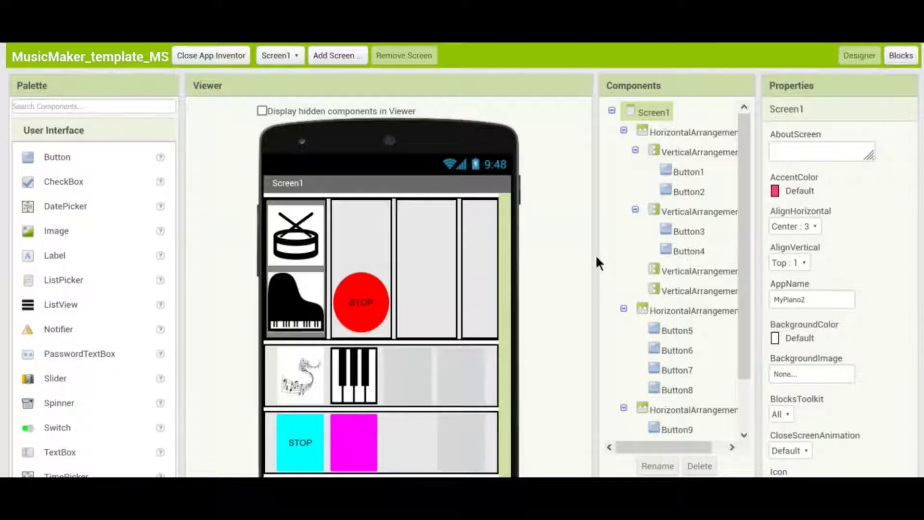
pyautogui.scroll(-2, 565, 275)
pyautogui.scroll(-1, 565, 275)
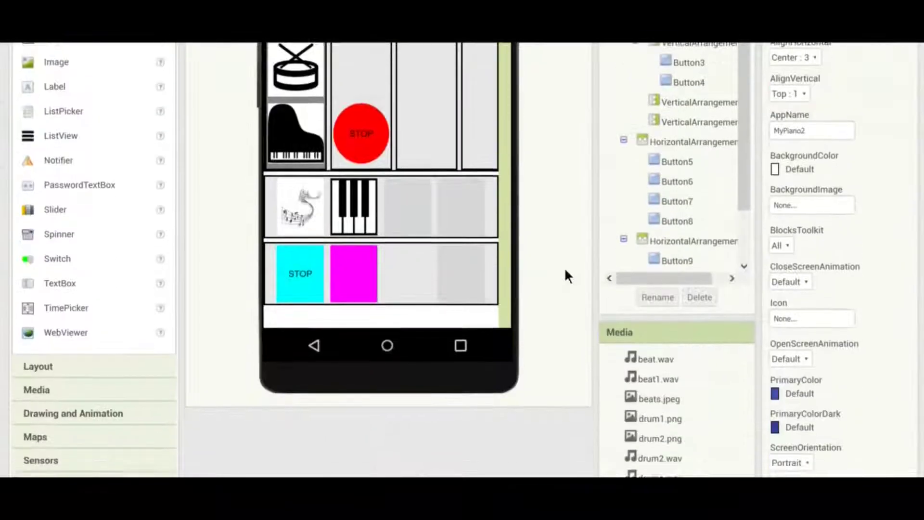
pyautogui.scroll(-1, 566, 274)
pyautogui.scroll(-1, 565, 274)
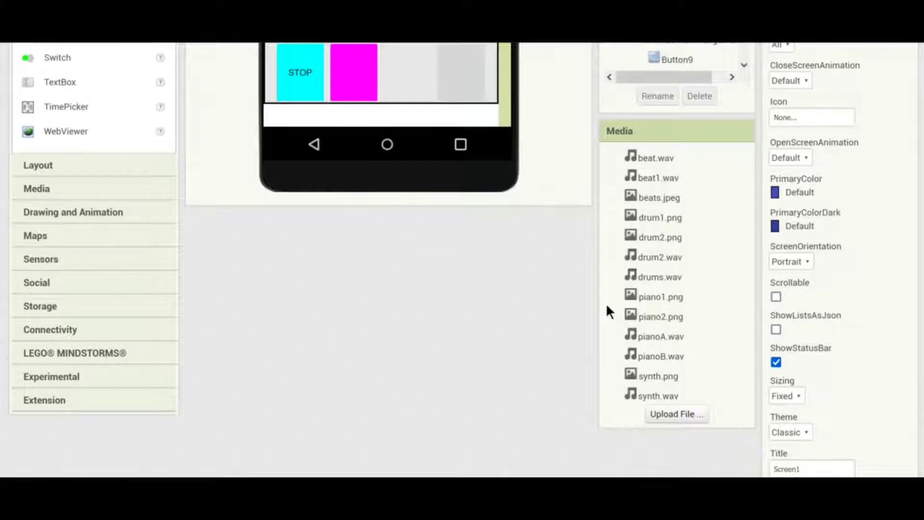
pyautogui.scroll(2, 607, 306)
pyautogui.scroll(1, 606, 311)
pyautogui.scroll(4, 607, 310)
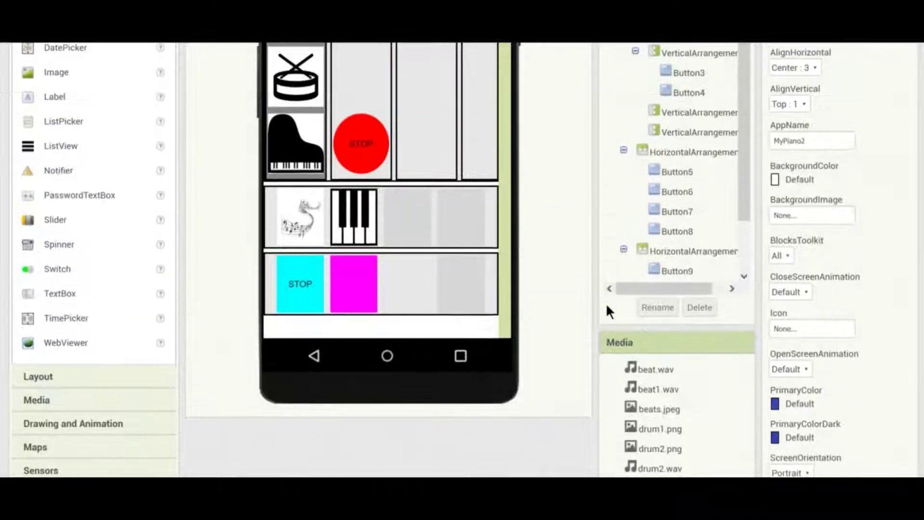
pyautogui.scroll(3, 607, 311)
pyautogui.scroll(1, 606, 303)
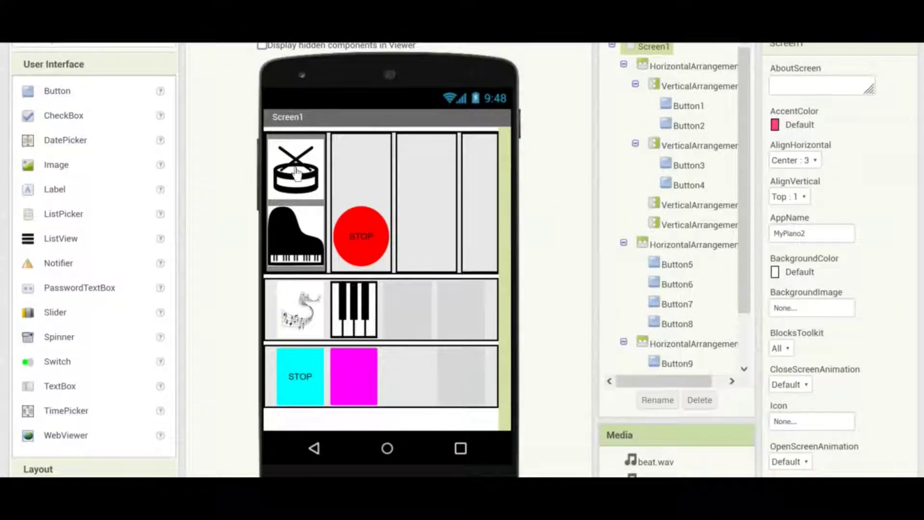
pyautogui.click(296, 168)
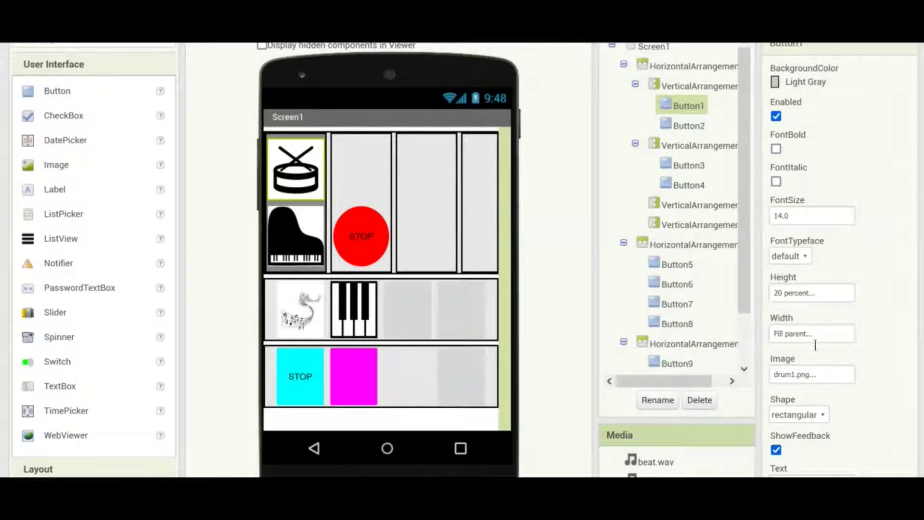
pyautogui.click(287, 217)
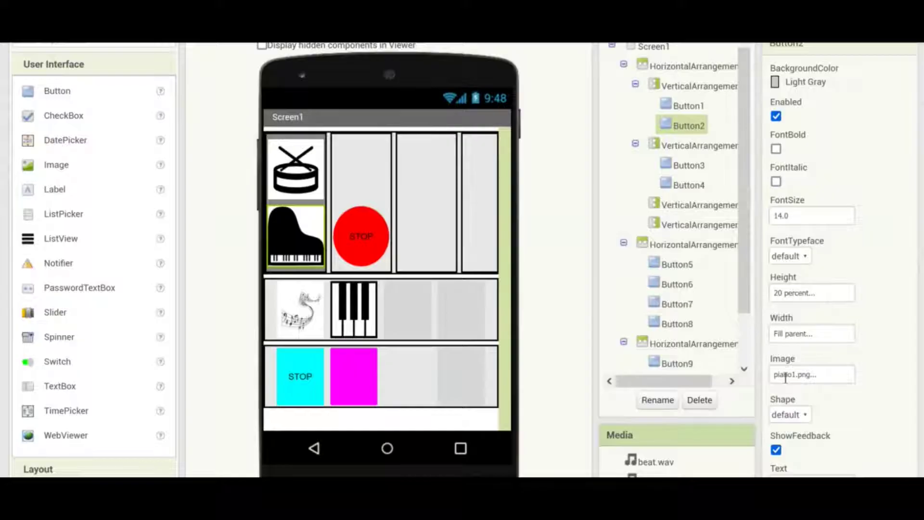
pyautogui.scroll(2, 561, 184)
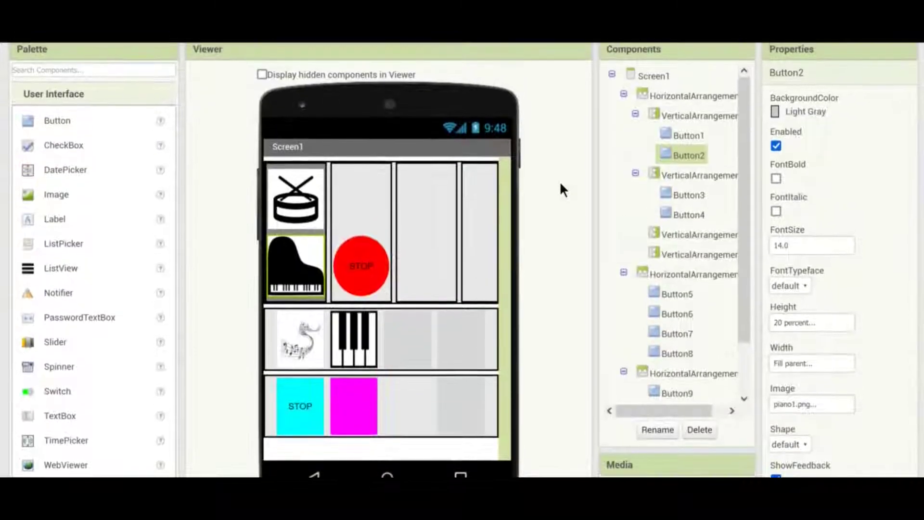
pyautogui.scroll(2, 560, 189)
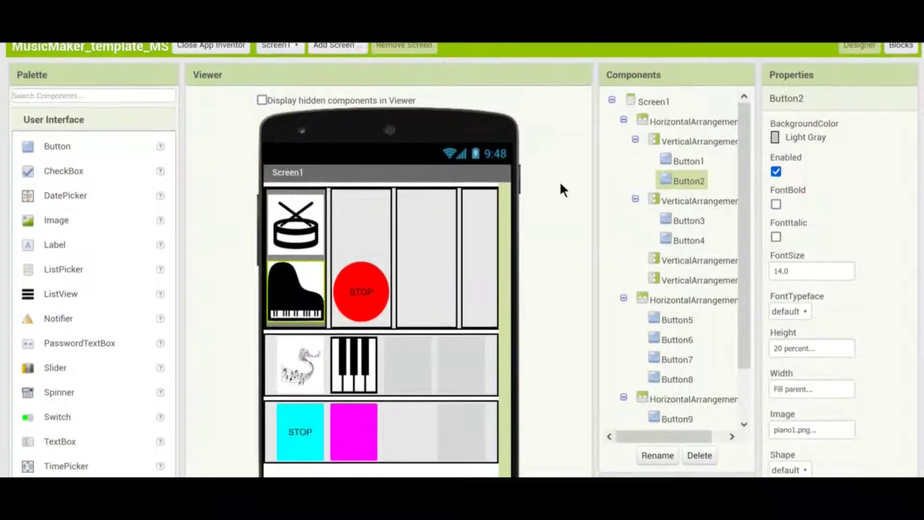
pyautogui.scroll(1, 560, 184)
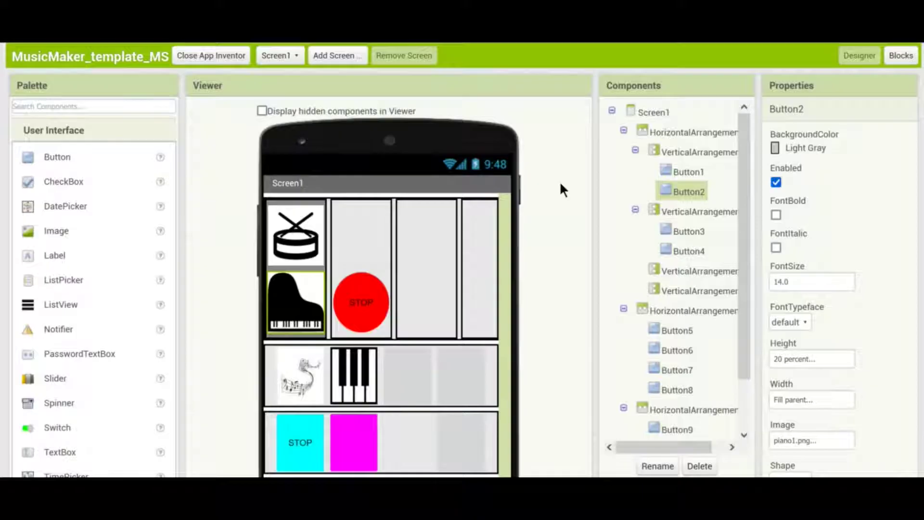
pyautogui.click(303, 266)
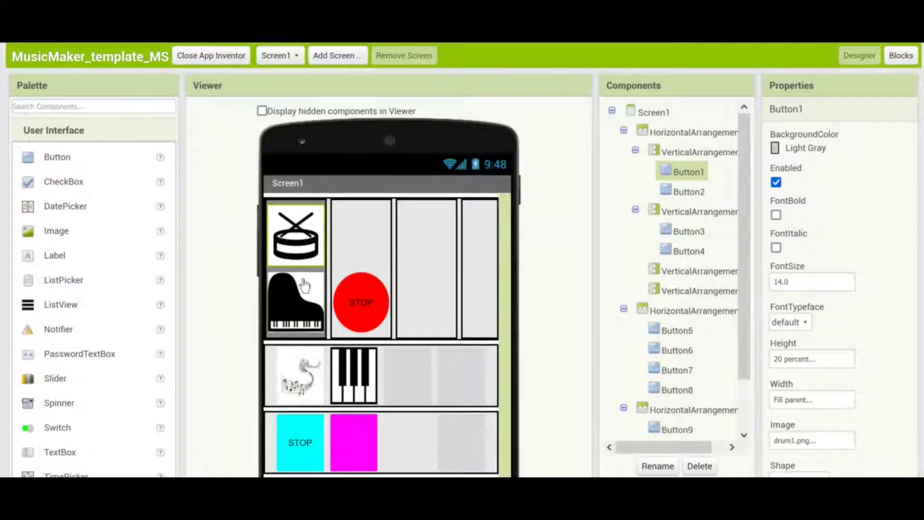
pyautogui.click(304, 284)
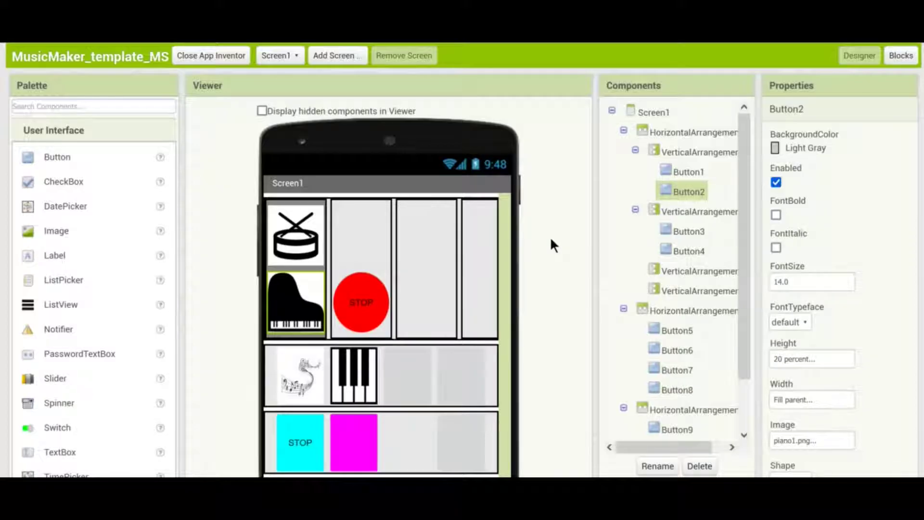
pyautogui.doubleClick(641, 82)
pyautogui.click(664, 81)
pyautogui.click(653, 114)
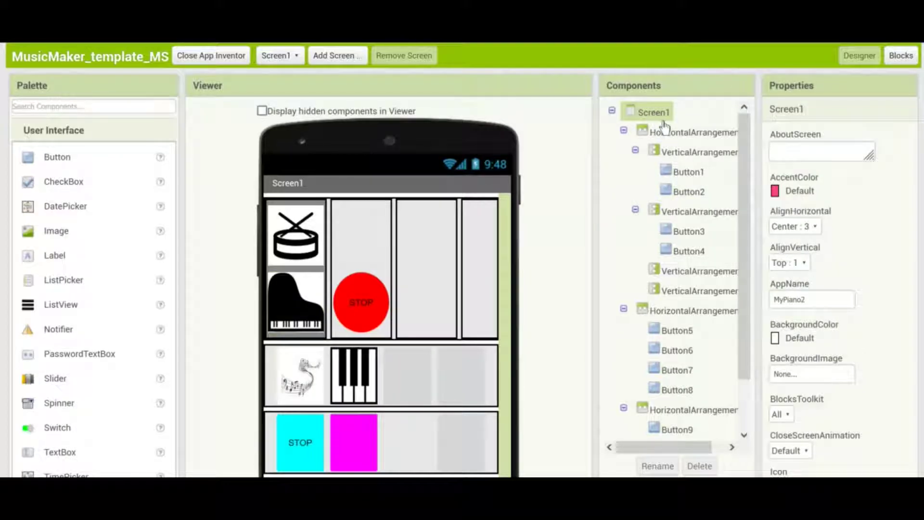
pyautogui.click(676, 136)
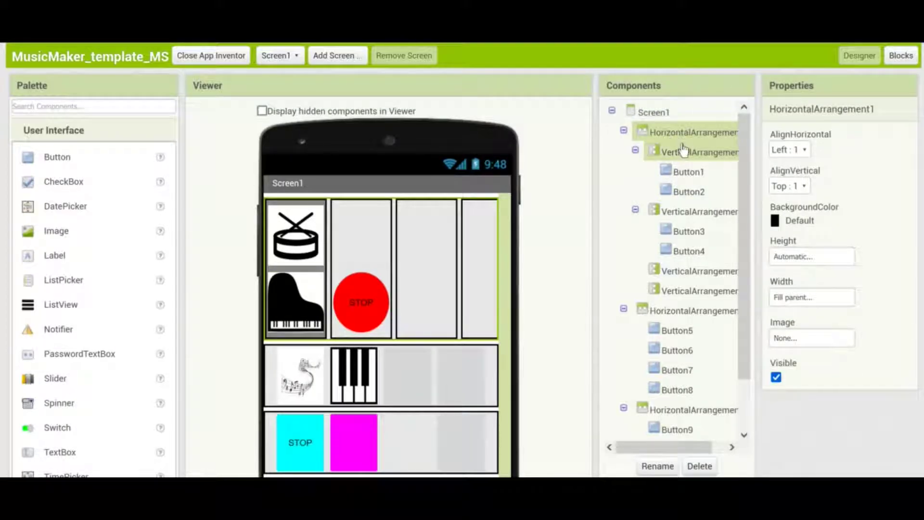
pyautogui.click(682, 150)
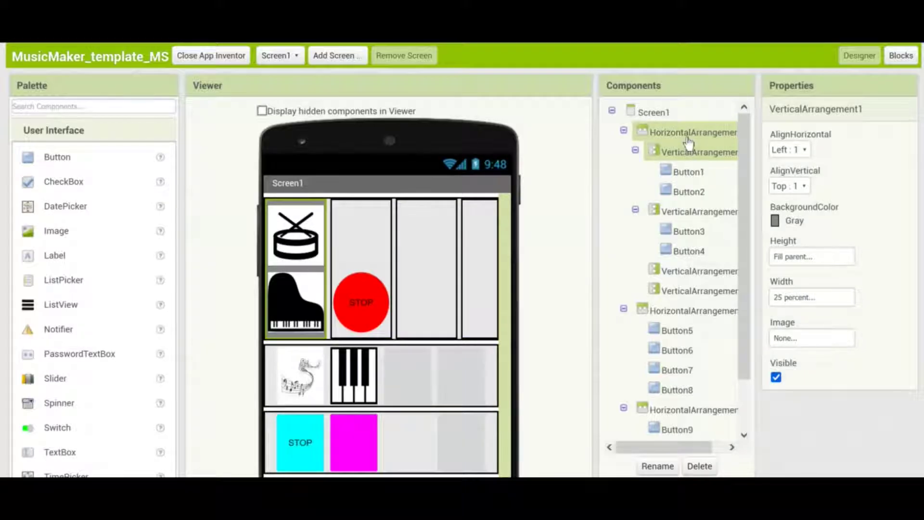
pyautogui.click(688, 136)
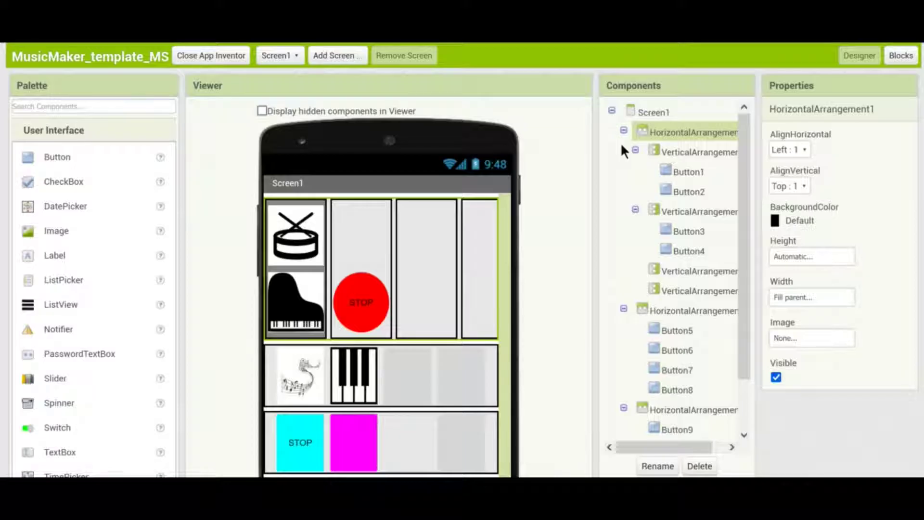
pyautogui.click(356, 220)
pyautogui.click(418, 217)
pyautogui.click(473, 218)
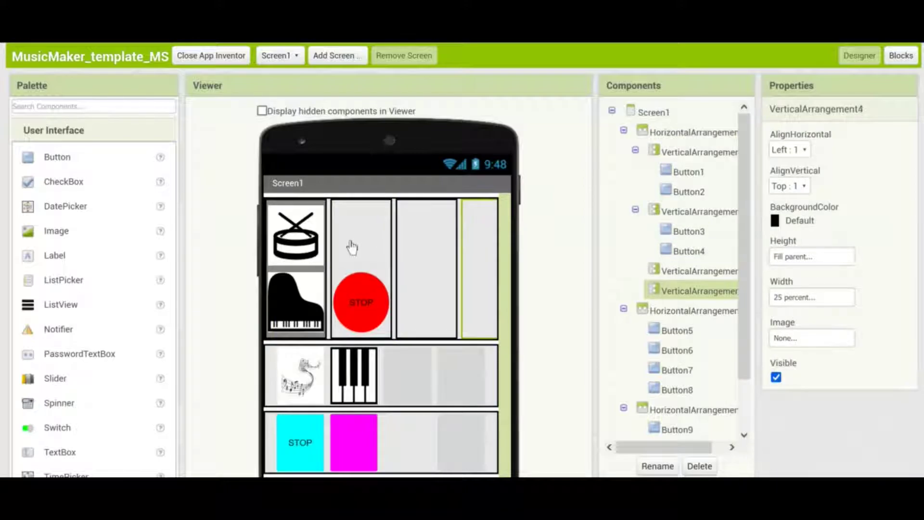
pyautogui.click(352, 247)
pyautogui.click(417, 225)
pyautogui.click(462, 228)
pyautogui.click(697, 159)
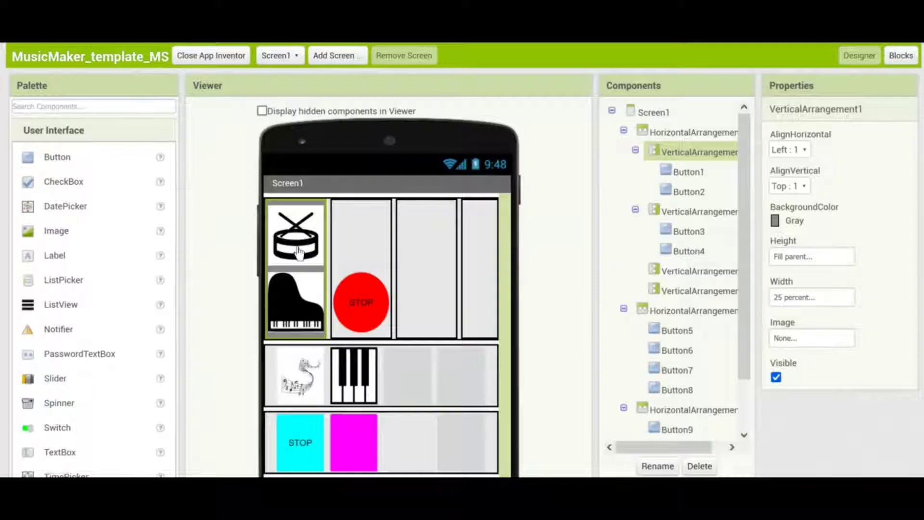
pyautogui.click(298, 230)
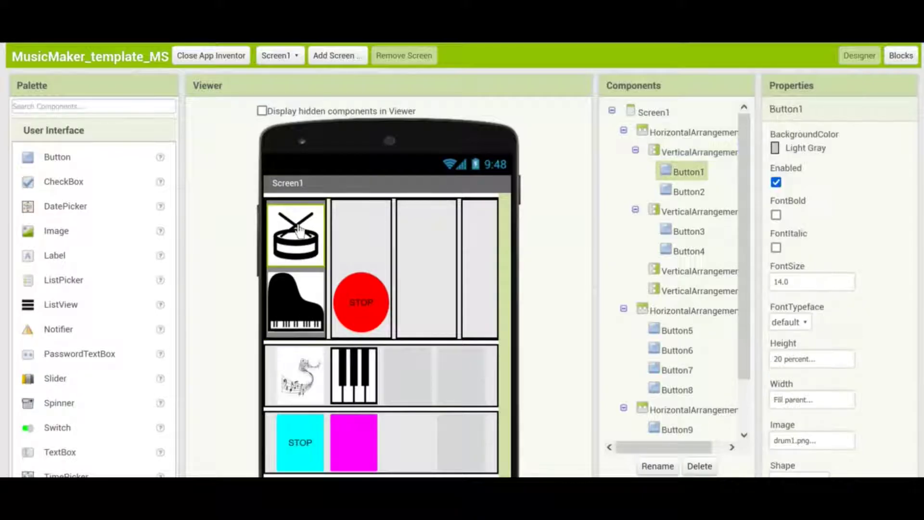
pyautogui.click(294, 301)
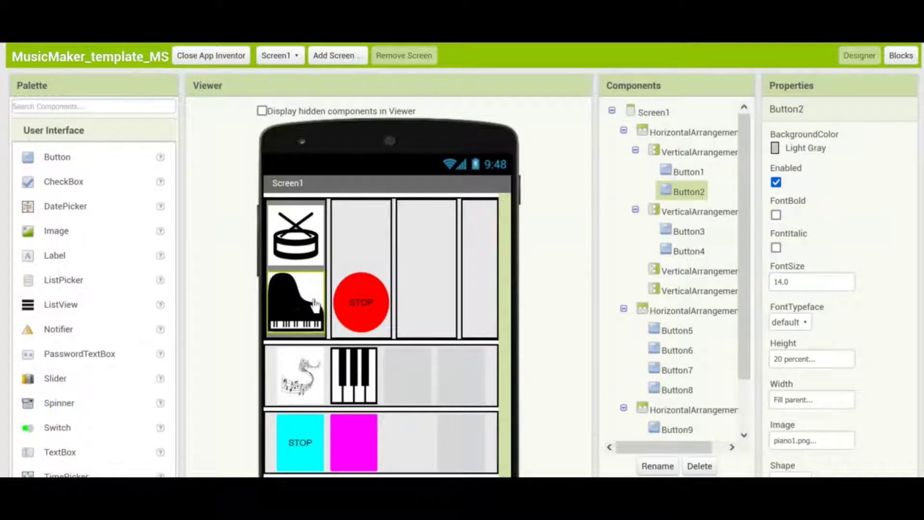
pyautogui.click(667, 211)
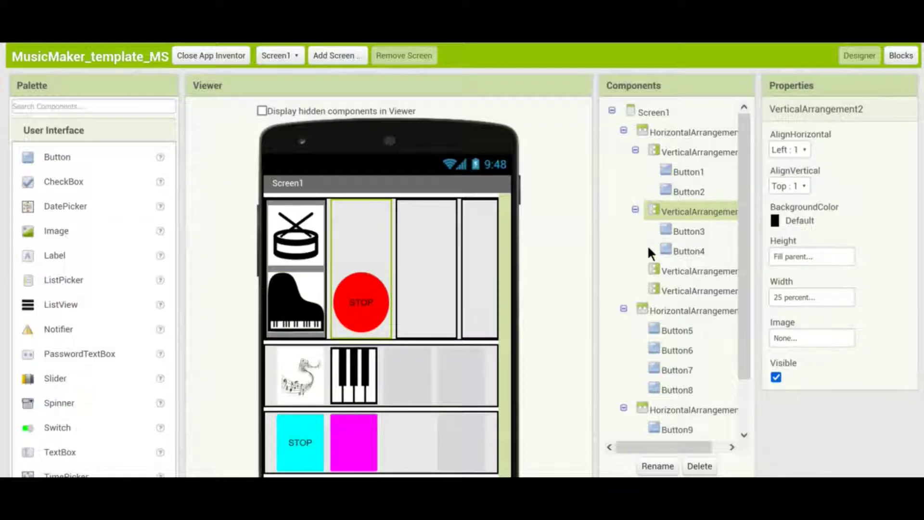
pyautogui.click(669, 275)
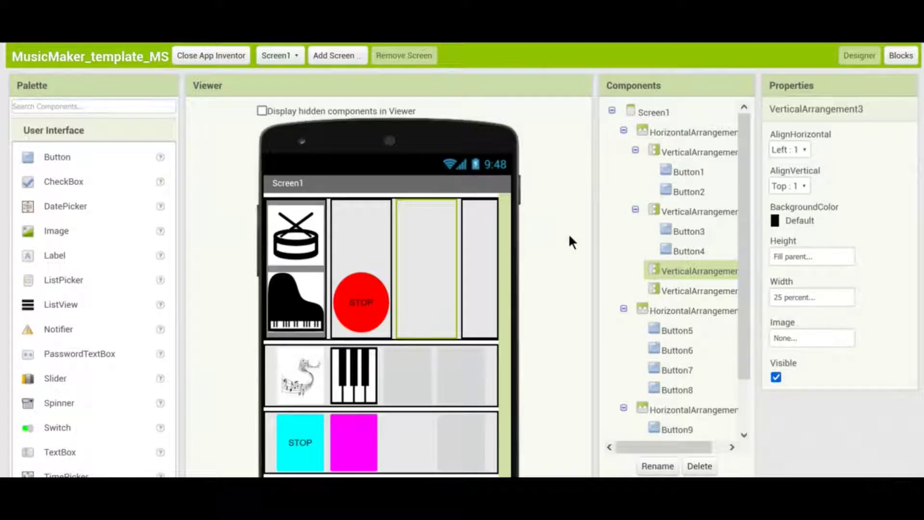
pyautogui.scroll(-1, 570, 238)
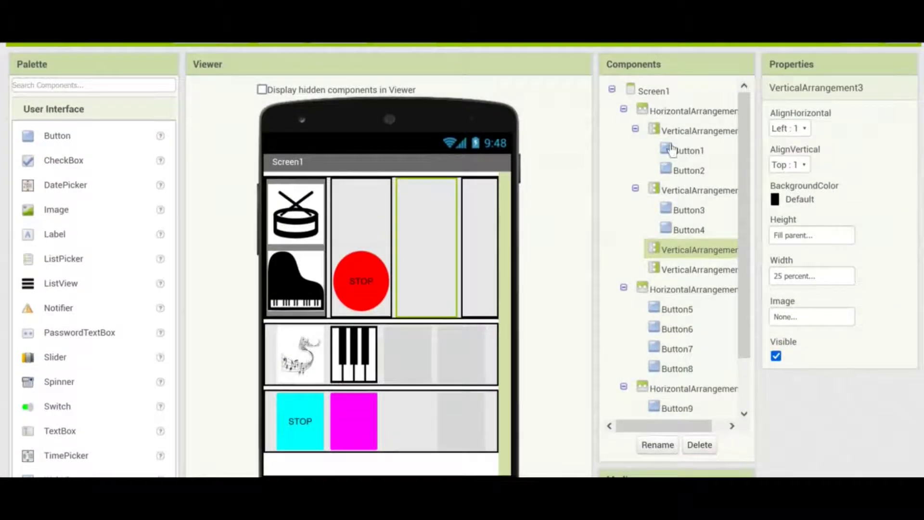
# Set Screen1's ScreenOrientation property to Landscape.
pyautogui.click(669, 93)
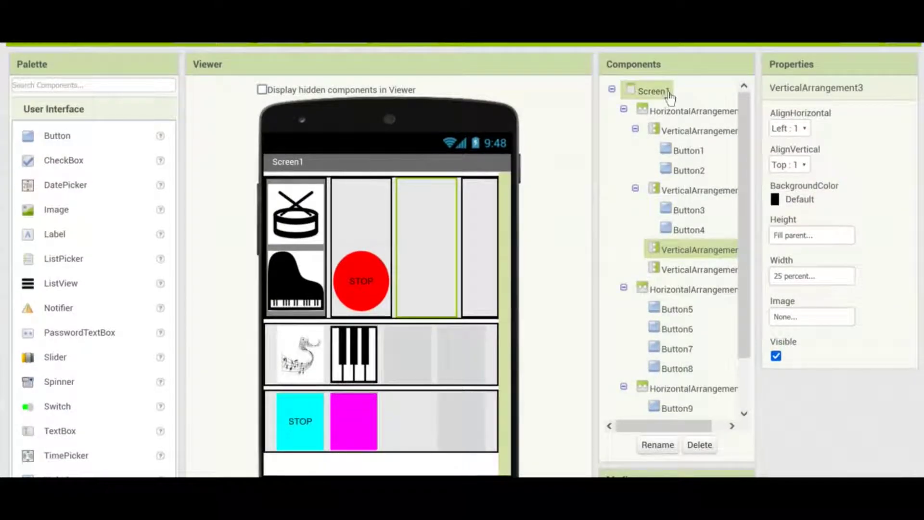
pyautogui.doubleClick(787, 64)
pyautogui.click(878, 130)
pyautogui.scroll(-2, 879, 130)
pyautogui.scroll(-2, 881, 132)
pyautogui.scroll(-2, 880, 132)
pyautogui.scroll(-1, 880, 131)
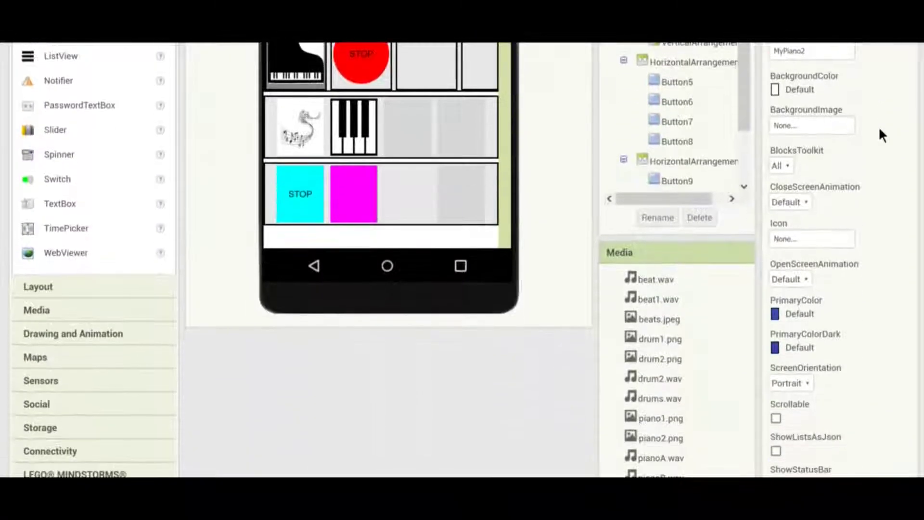
pyautogui.click(799, 380)
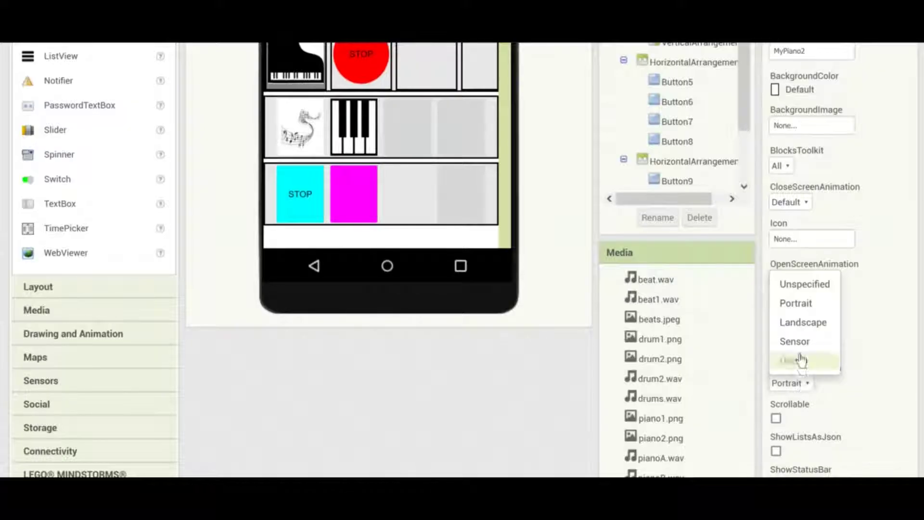
pyautogui.click(802, 323)
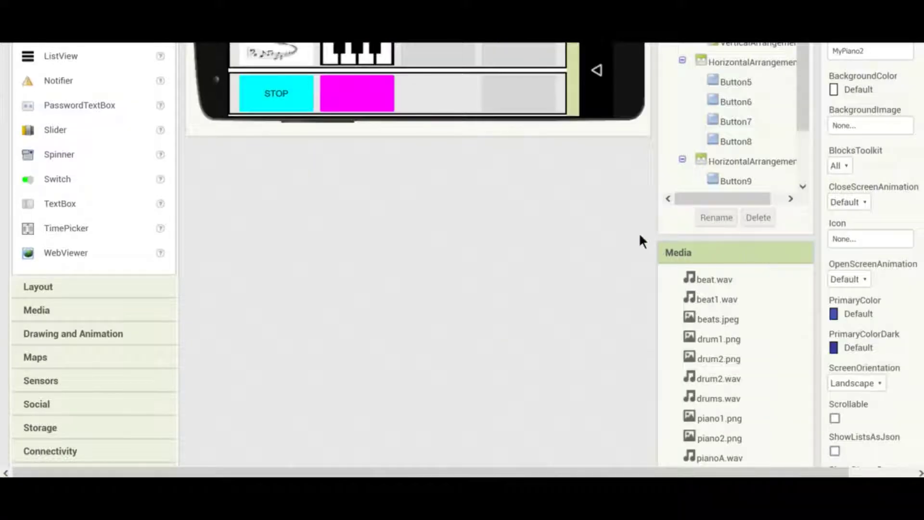
pyautogui.scroll(2, 639, 241)
pyautogui.scroll(1, 639, 241)
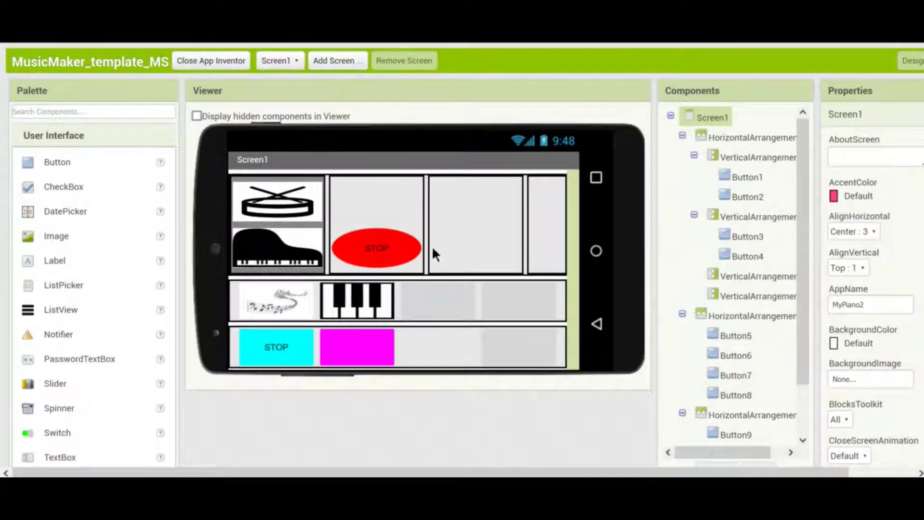
# Delete Button7, the first empty button in row two.
pyautogui.click(457, 301)
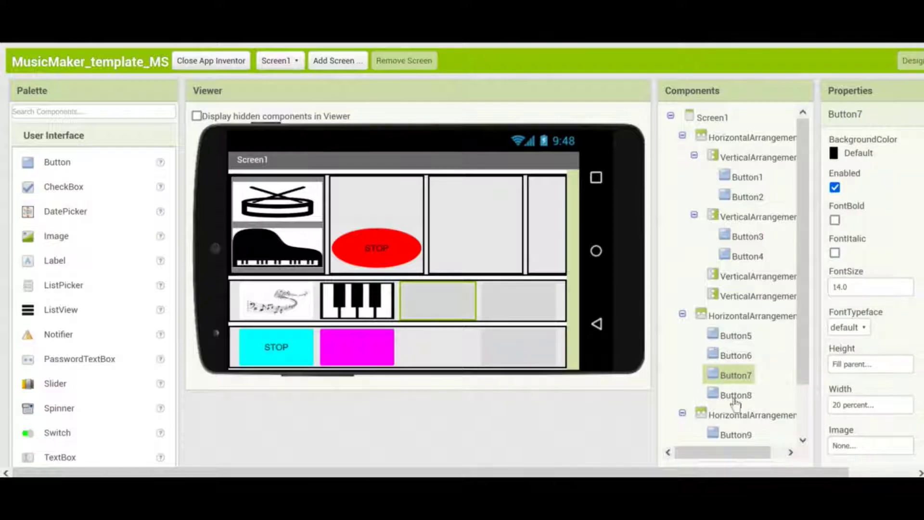
pyautogui.scroll(-2, 763, 356)
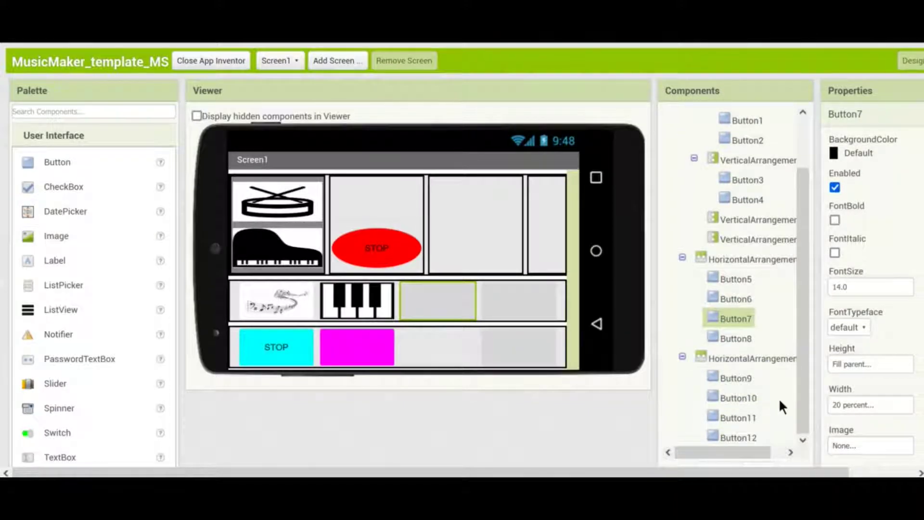
pyautogui.scroll(-2, 779, 398)
pyautogui.click(758, 404)
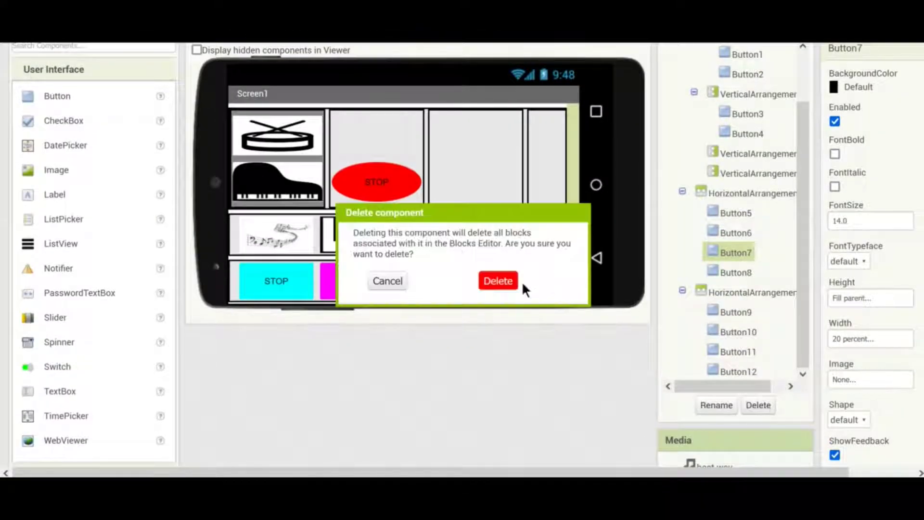
pyautogui.click(497, 283)
# Delete Button8, the remaining empty button in row two.
pyautogui.click(495, 236)
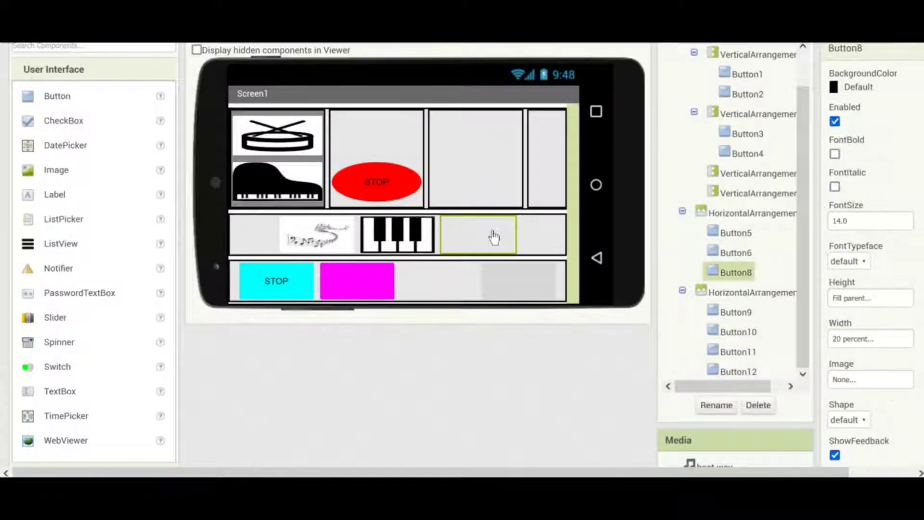
pyautogui.click(758, 406)
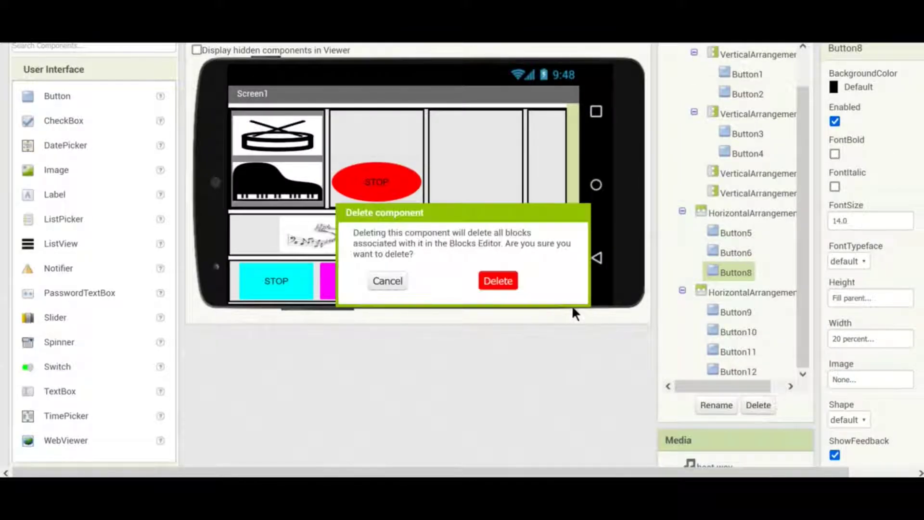
pyautogui.click(506, 281)
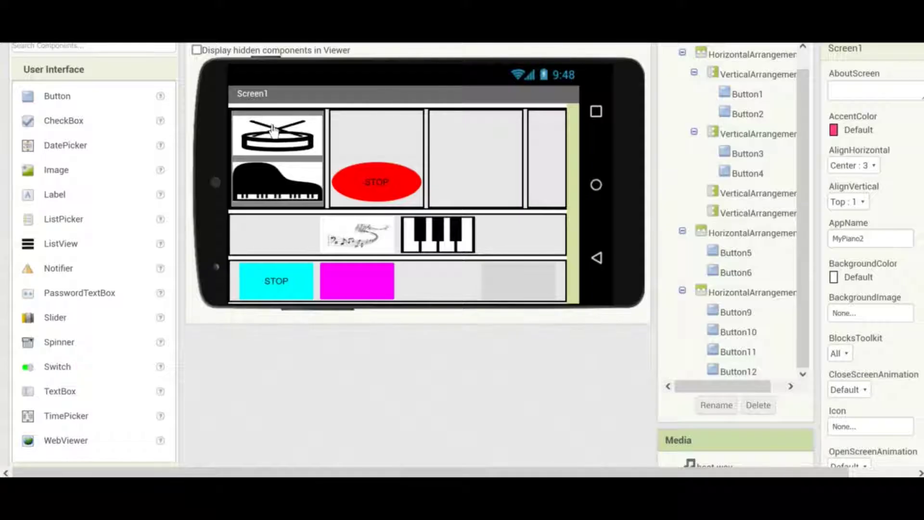
# Drag the drum button (Button1) into HorizontalArrangement2, the second row.
pyautogui.moveTo(407, 166); pyautogui.dragTo(499, 234)
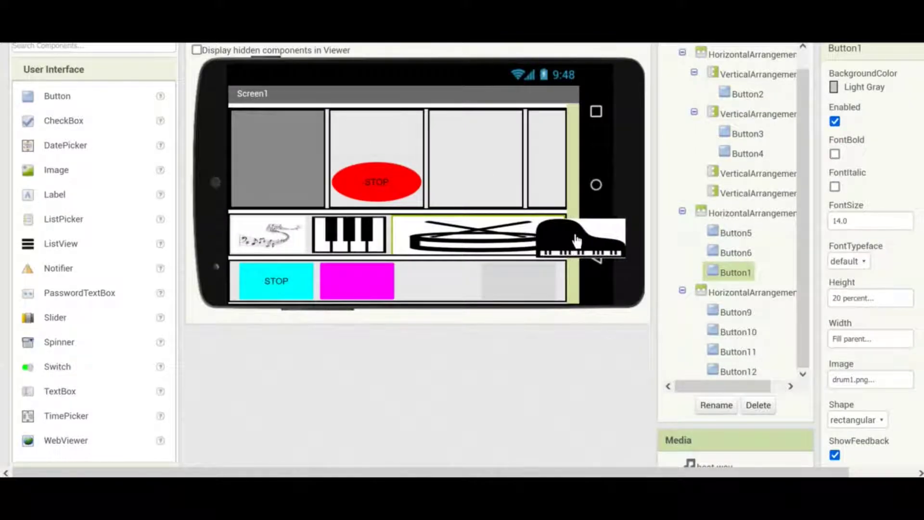
pyautogui.moveTo(273, 140); pyautogui.dragTo(568, 235)
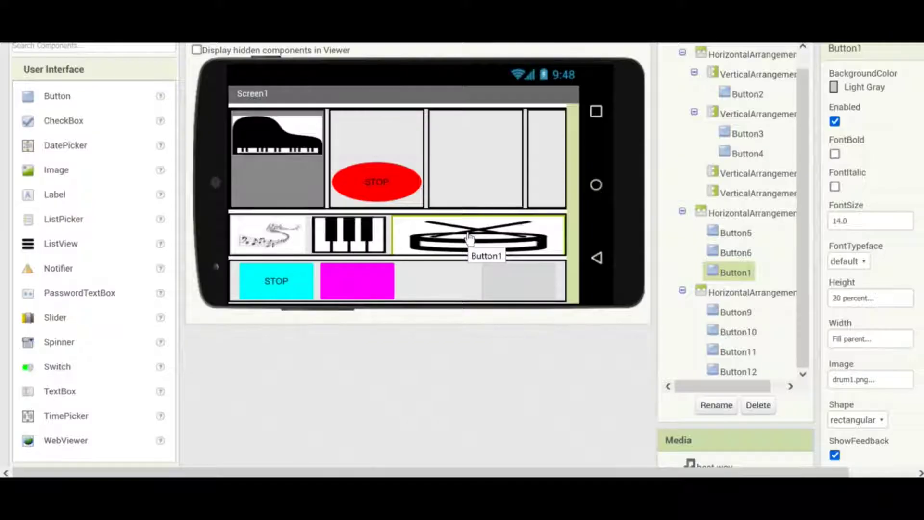
pyautogui.click(366, 236)
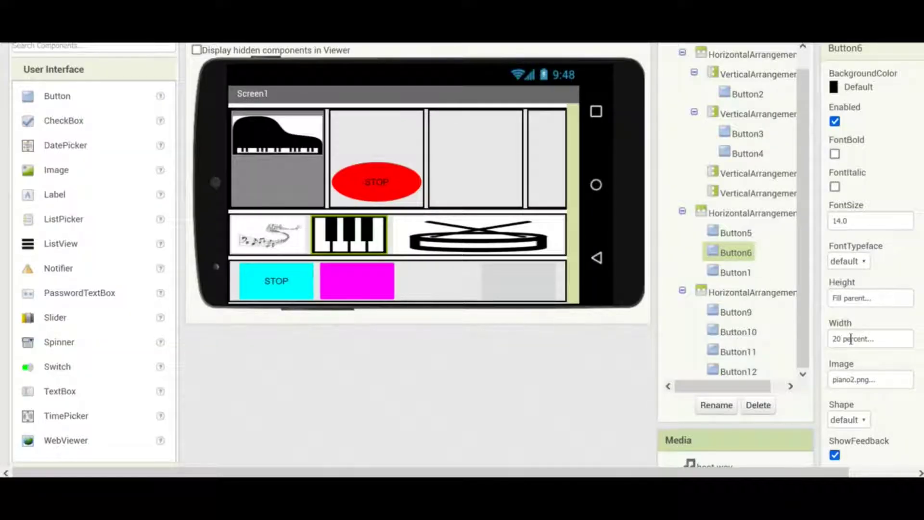
pyautogui.click(478, 245)
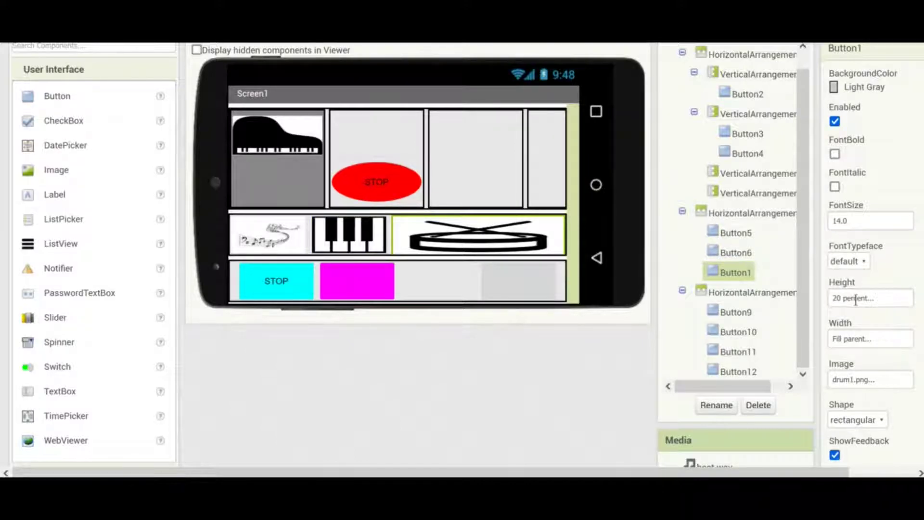
# Set the drum button's Height to Fill parent and Width to 20 percent.
pyautogui.click(890, 304)
pyautogui.click(813, 312)
pyautogui.click(864, 359)
pyautogui.click(855, 339)
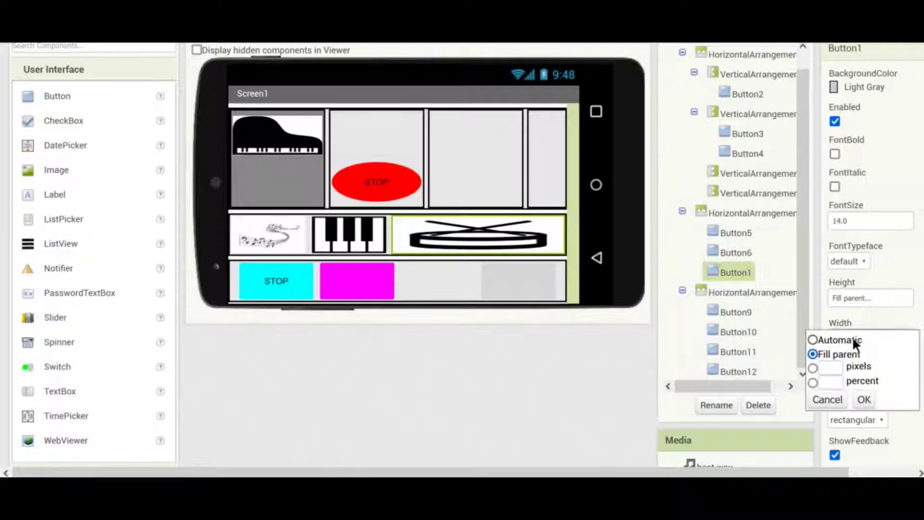
pyautogui.click(829, 382)
pyautogui.write('20')
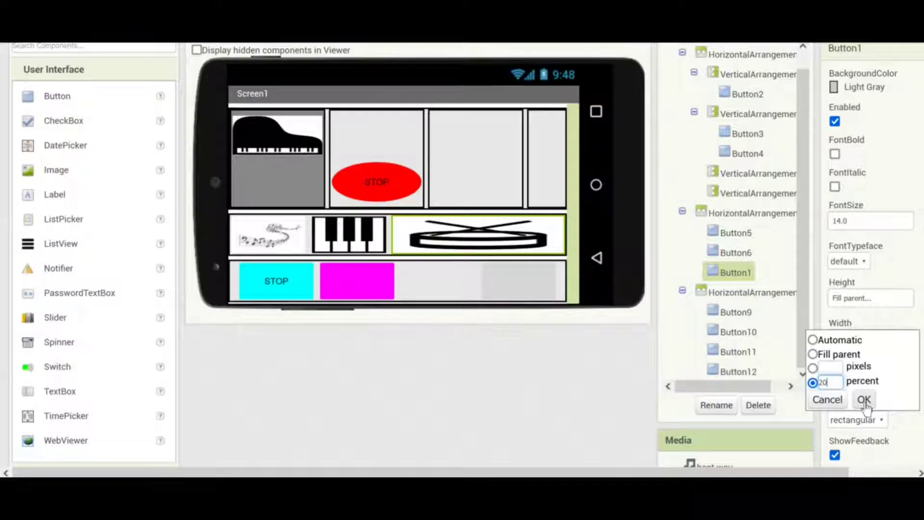
pyautogui.click(865, 400)
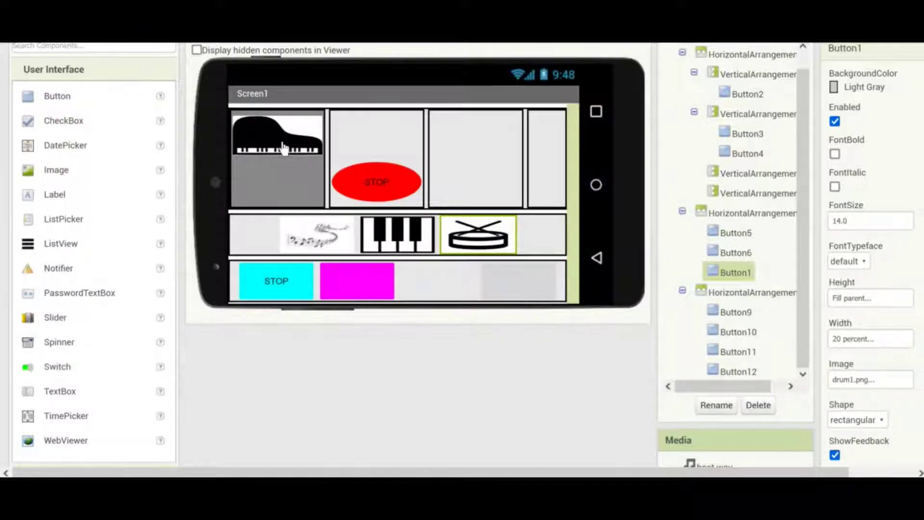
# Move Button2 beside the drum with Fill parent height and 20 percent width.
pyautogui.click(284, 148)
pyautogui.moveTo(284, 148); pyautogui.dragTo(556, 242)
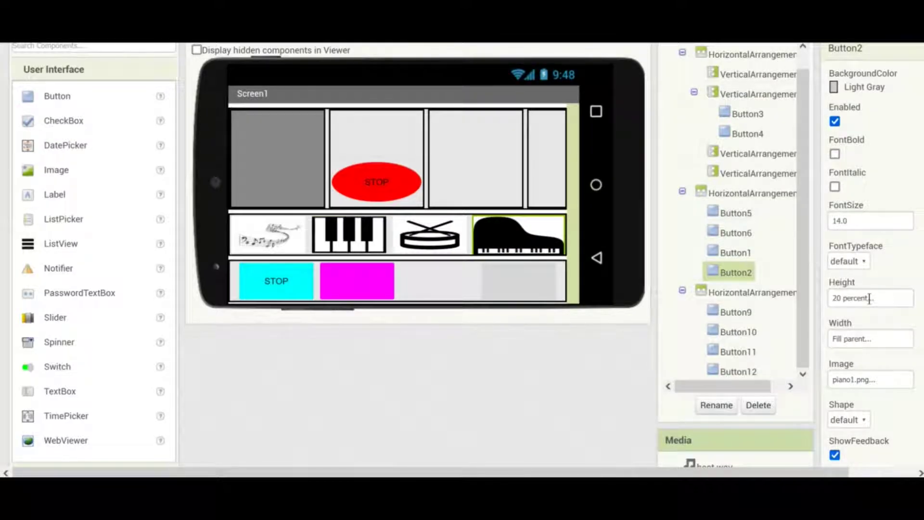
pyautogui.click(870, 298)
pyautogui.click(814, 313)
pyautogui.click(864, 359)
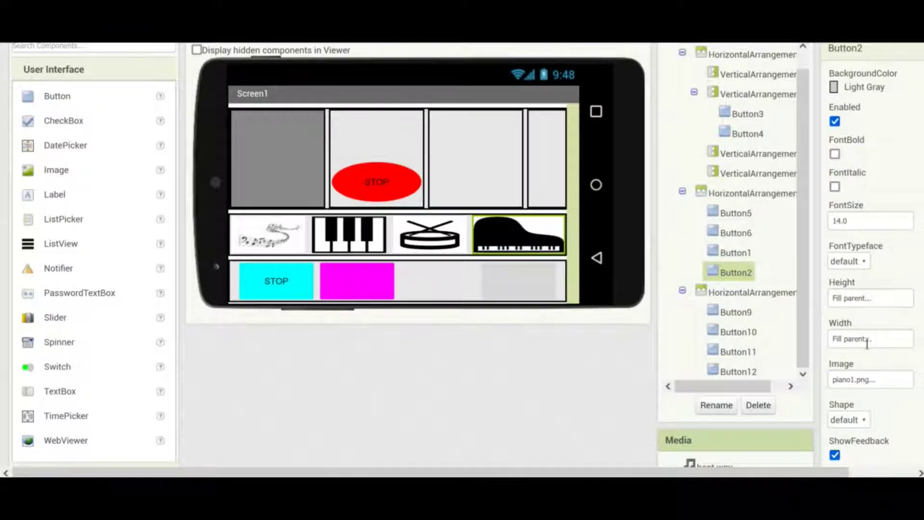
pyautogui.click(866, 338)
pyautogui.click(829, 382)
pyautogui.write('20')
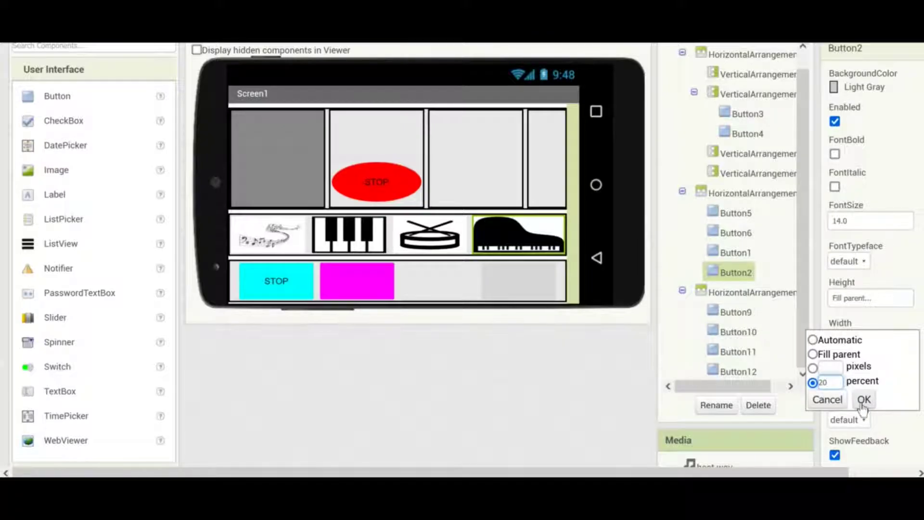
pyautogui.click(864, 400)
# Review the drum, piano-keys and music-notes buttons' size settings.
pyautogui.click(426, 242)
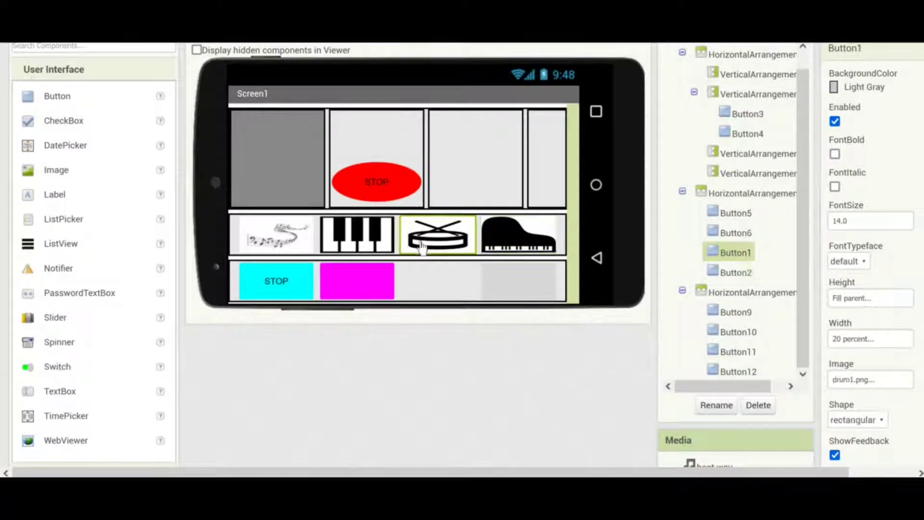
pyautogui.click(382, 230)
pyautogui.click(303, 241)
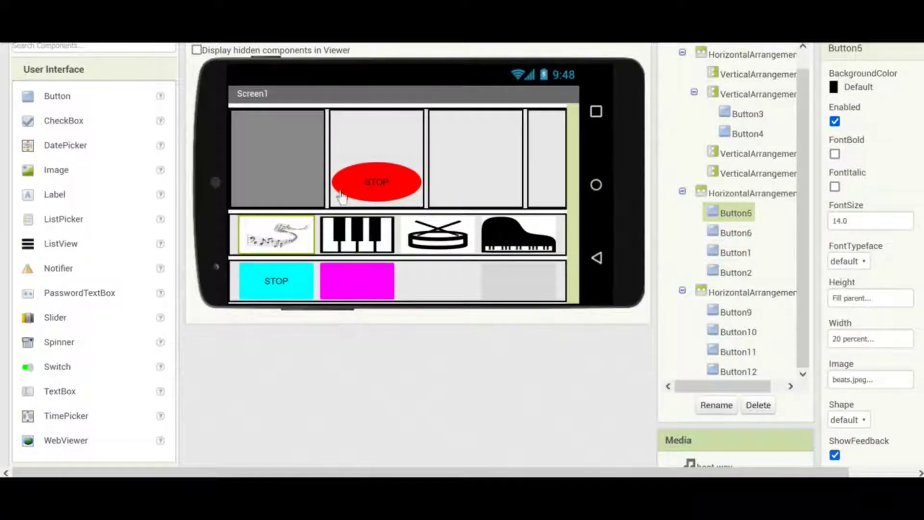
# Check the bottom-row buttons, then make Button11's background Yellow.
pyautogui.click(363, 282)
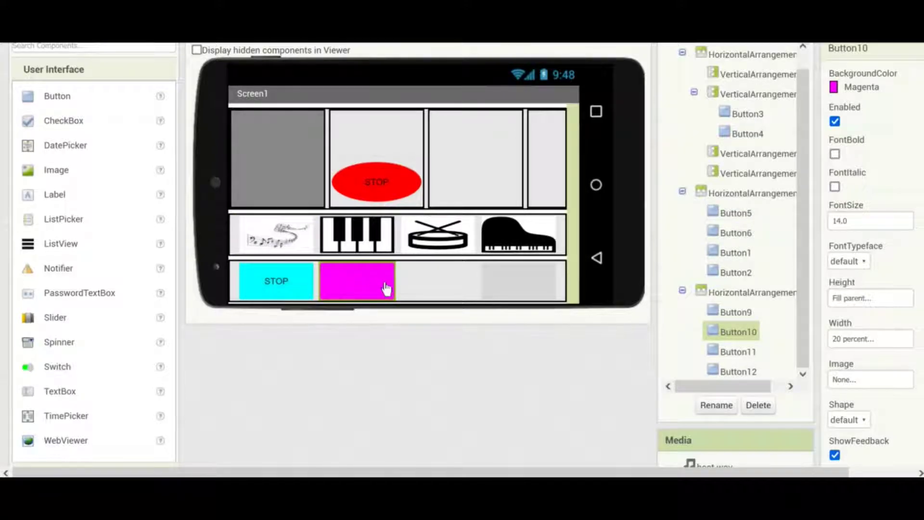
pyautogui.click(447, 282)
pyautogui.click(512, 286)
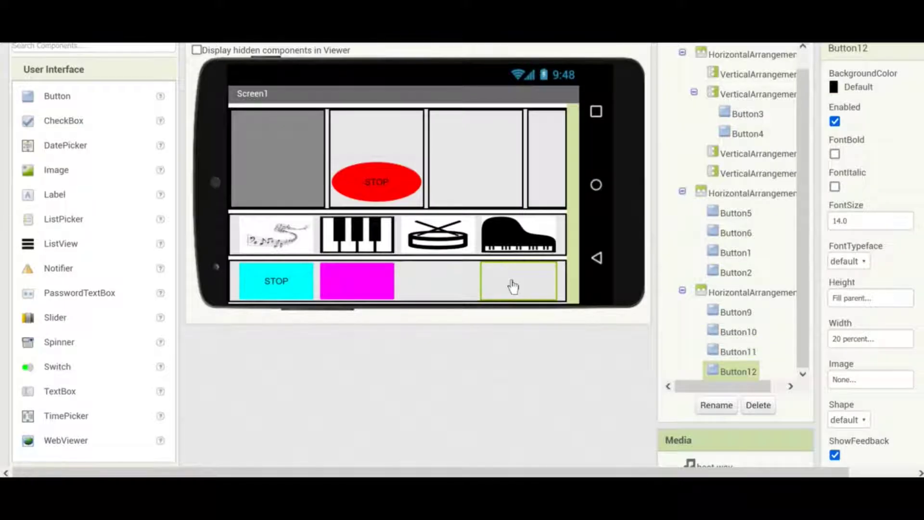
pyautogui.click(436, 282)
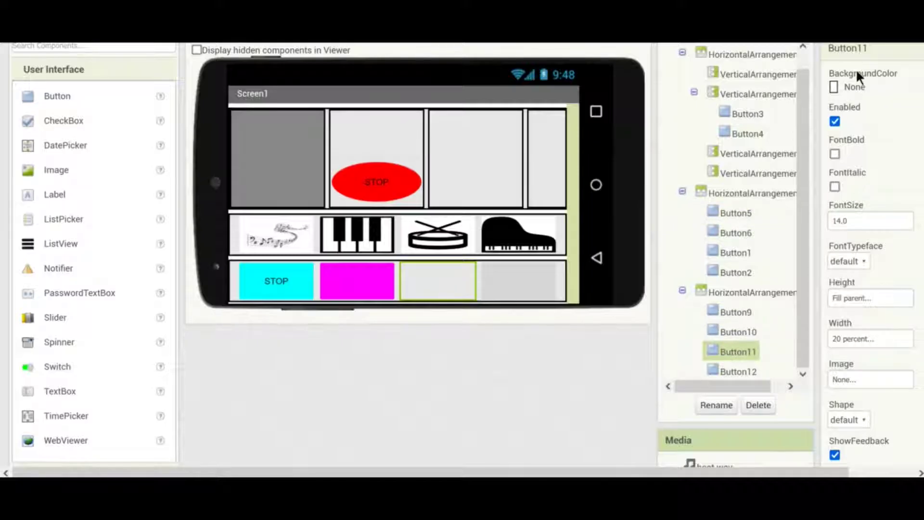
pyautogui.click(855, 87)
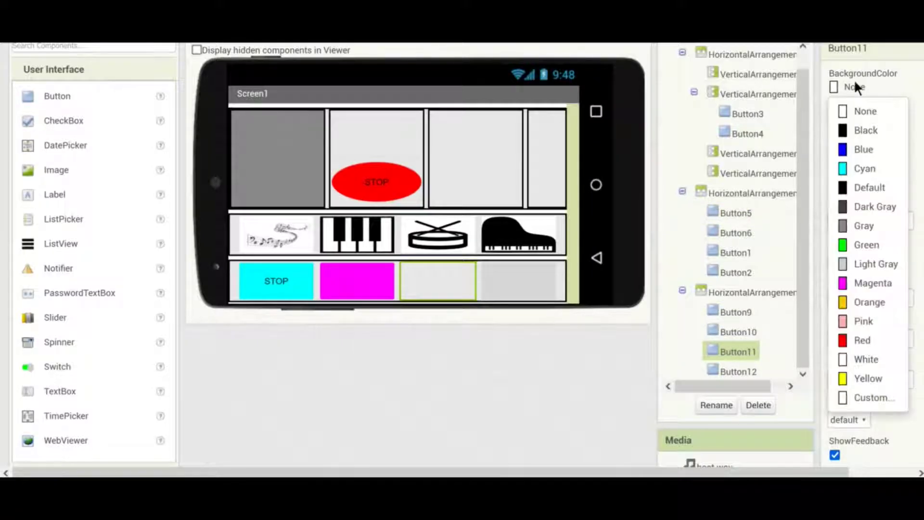
pyautogui.click(858, 383)
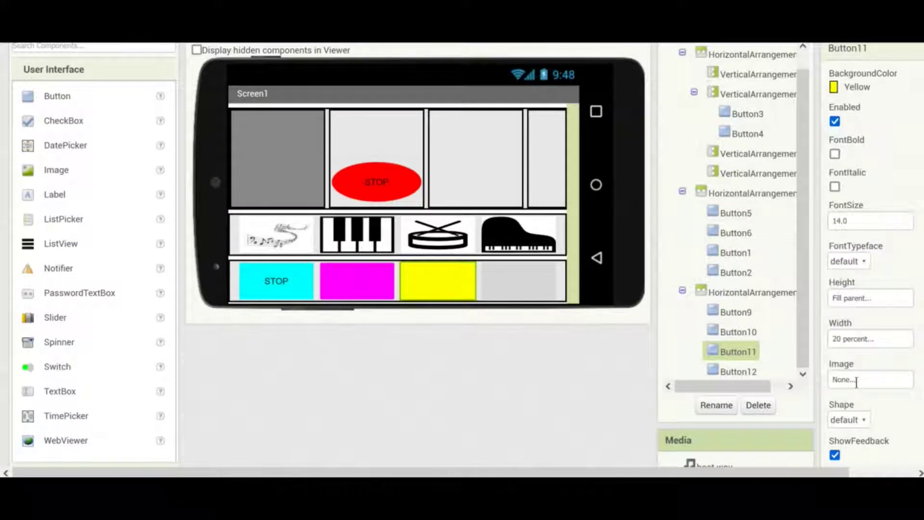
# Set Button12's background colour to Red.
pyautogui.click(491, 289)
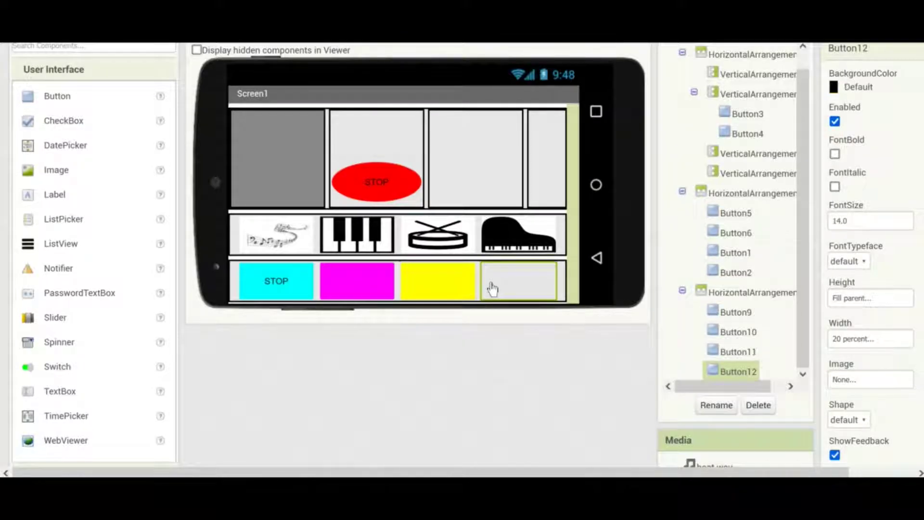
pyautogui.click(857, 88)
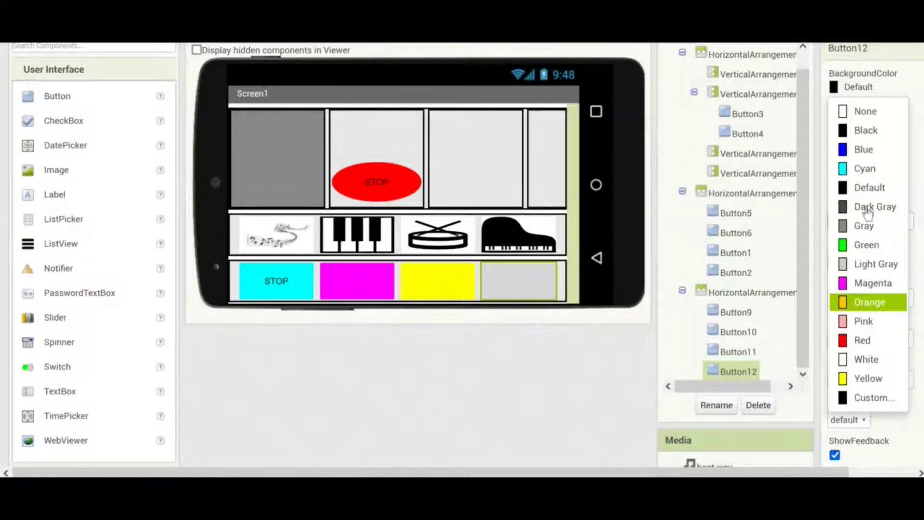
pyautogui.click(862, 341)
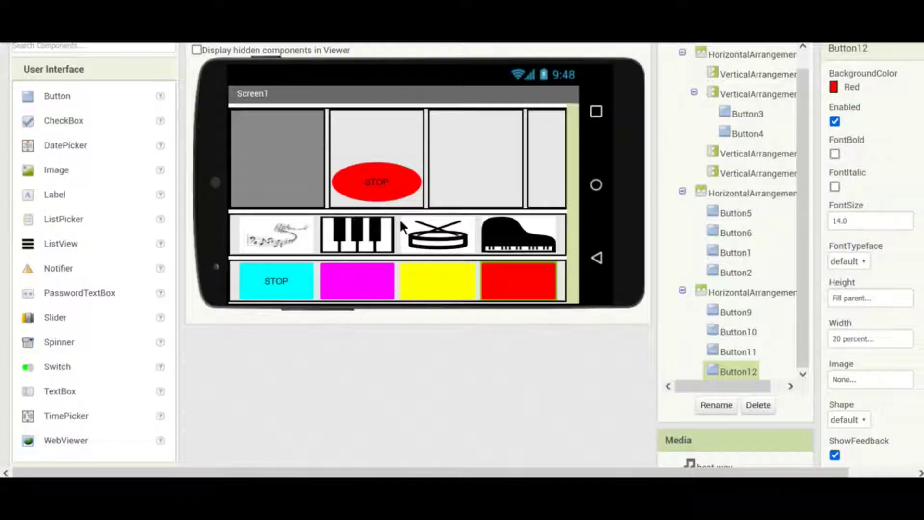
pyautogui.click(347, 282)
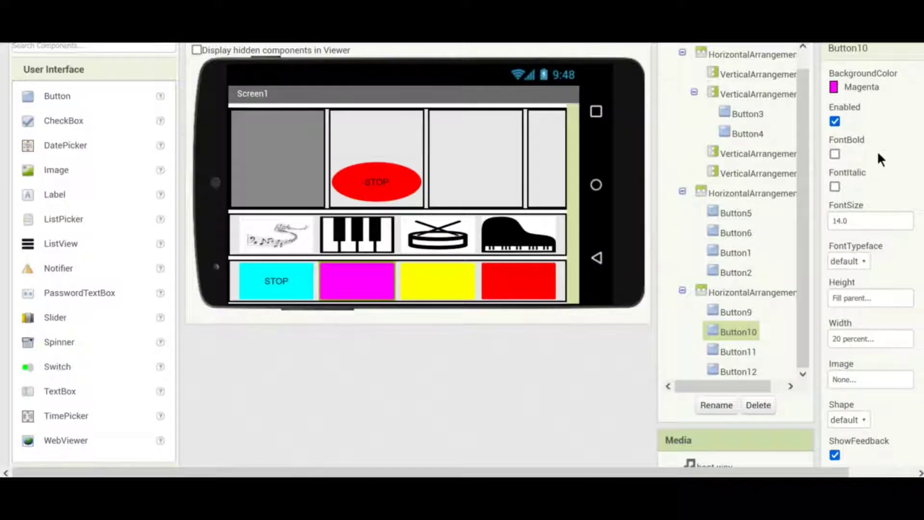
pyautogui.scroll(-2, 878, 150)
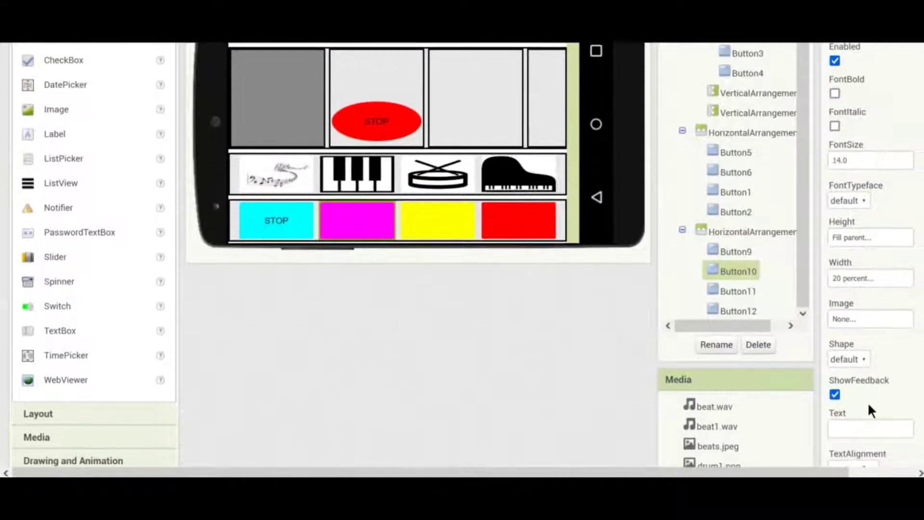
# Enter STOP as the Text of Button10, Button11 and Button12.
pyautogui.click(857, 428)
pyautogui.write('STOP')
pyautogui.press('Return')
pyautogui.click(415, 218)
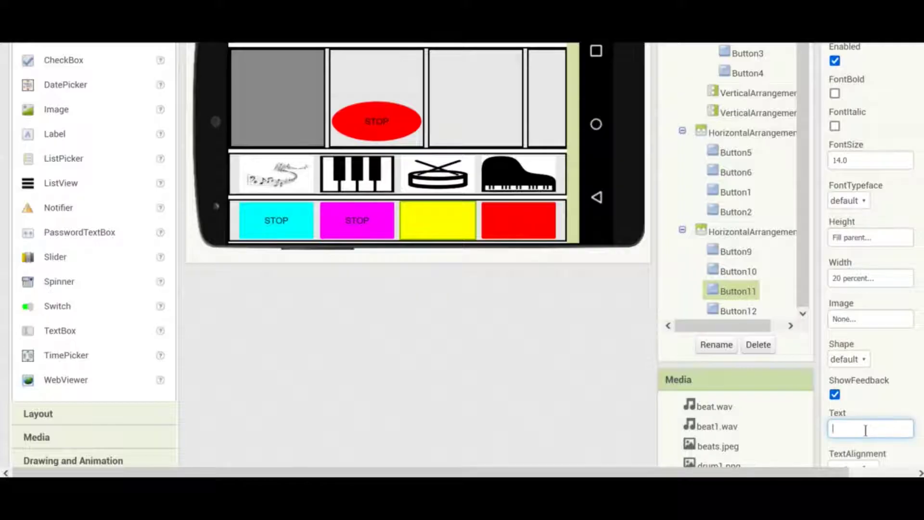
pyautogui.write('STOP')
pyautogui.press('Return')
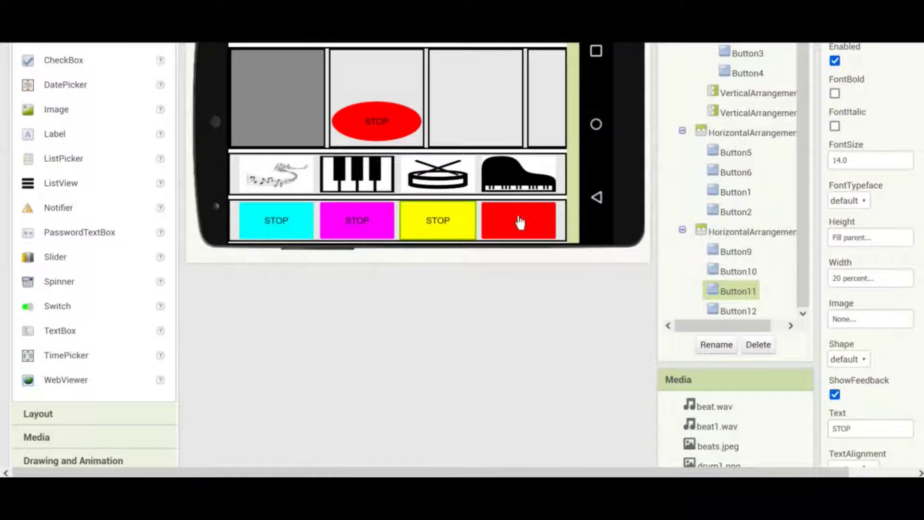
pyautogui.click(518, 220)
pyautogui.click(853, 430)
pyautogui.write('STOP')
pyautogui.press('Return')
pyautogui.scroll(1, 542, 289)
pyautogui.scroll(1, 542, 296)
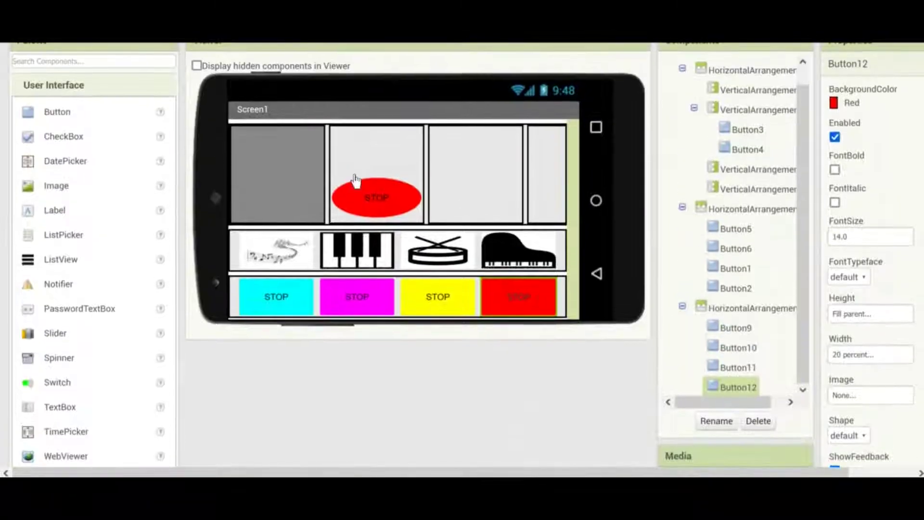
# Delete HorizontalArrangement1, the top row of columns holding the red STOP oval.
pyautogui.click(280, 167)
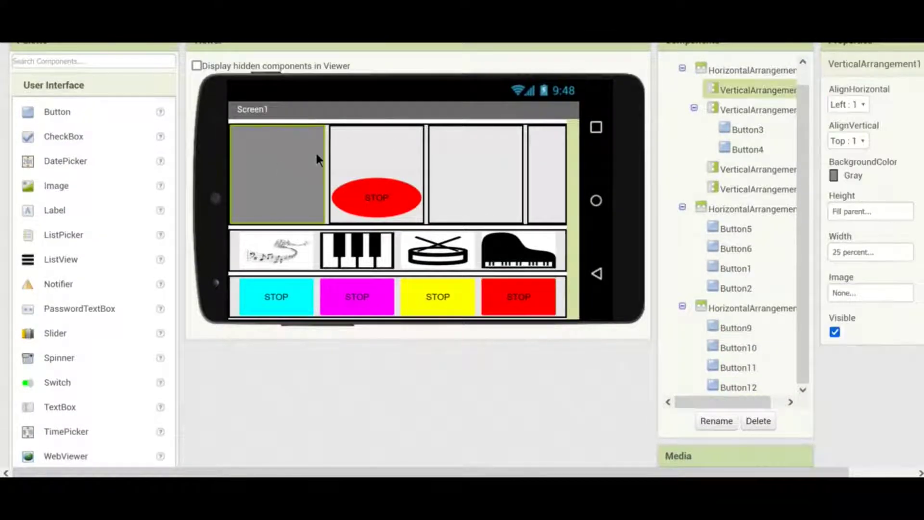
pyautogui.click(751, 70)
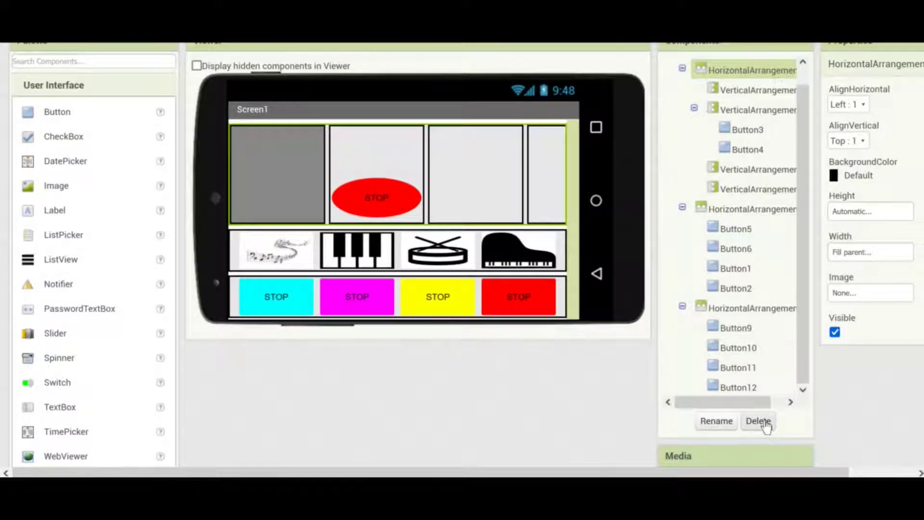
pyautogui.click(764, 429)
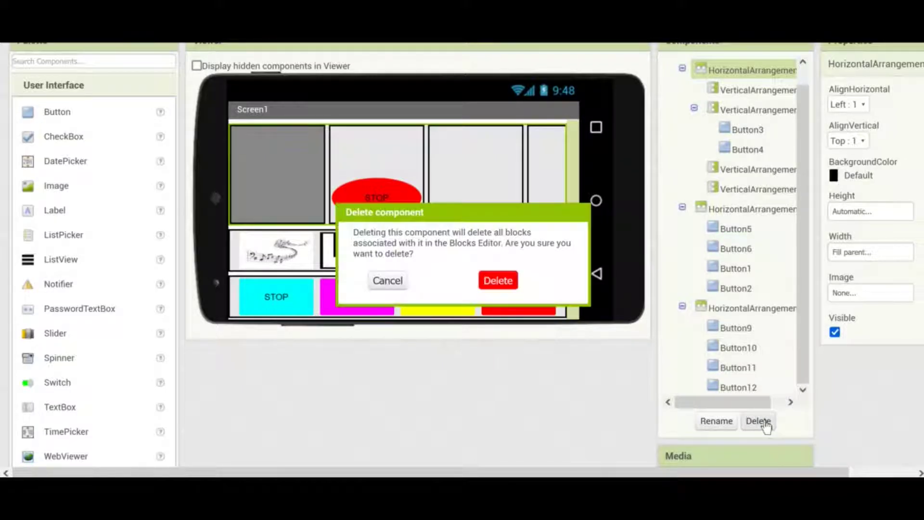
pyautogui.click(499, 287)
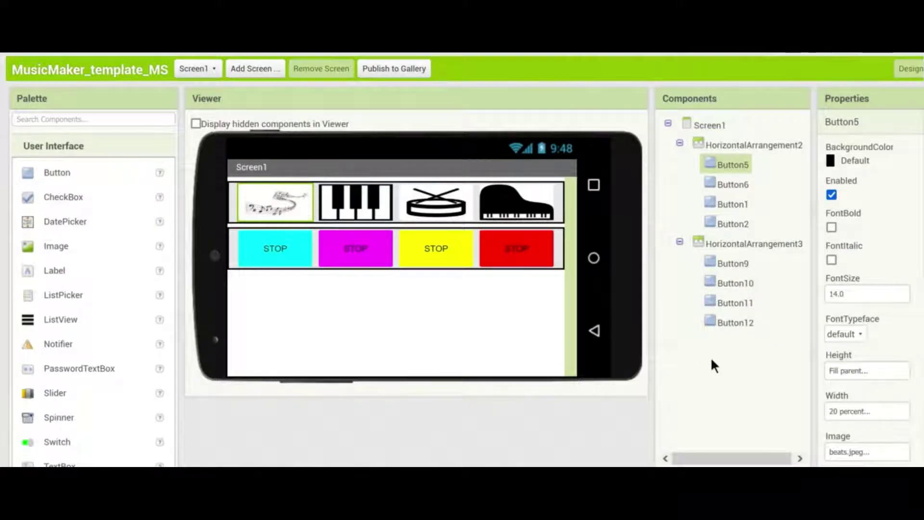
pyautogui.scroll(-1, 711, 361)
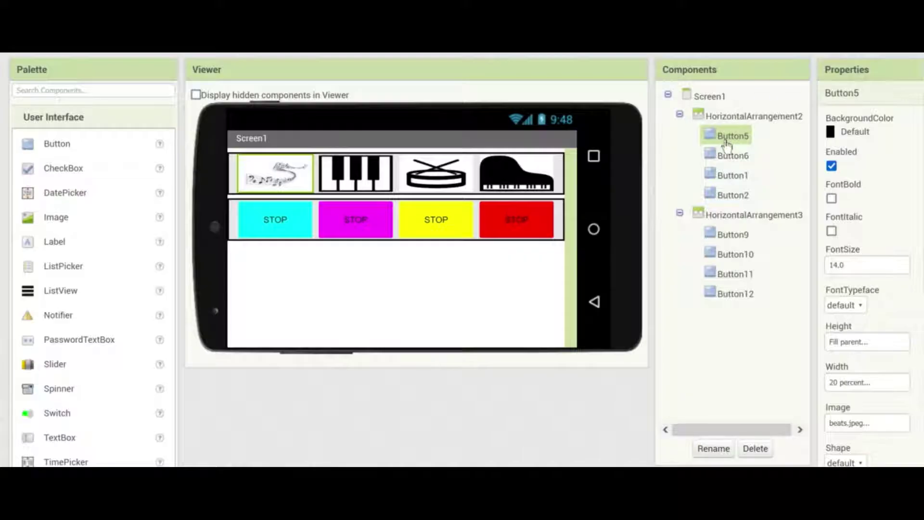
# Rename Button5 to Beat1Button.
pyautogui.click(715, 448)
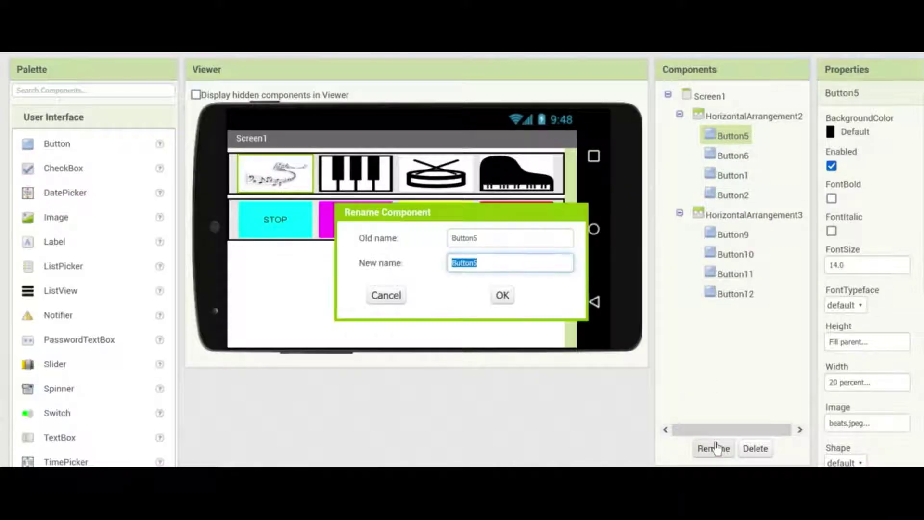
pyautogui.write('Beat1')
pyautogui.click(502, 298)
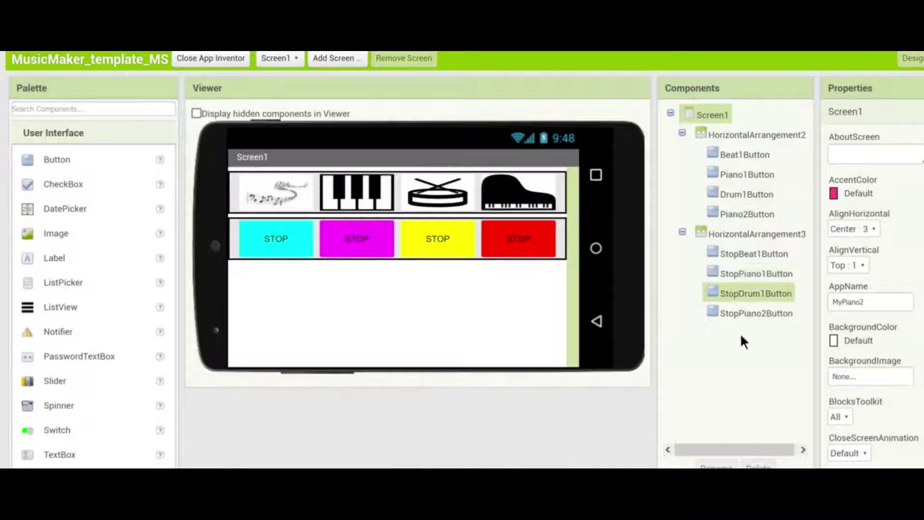
pyautogui.click(736, 156)
pyautogui.click(739, 174)
pyautogui.click(741, 194)
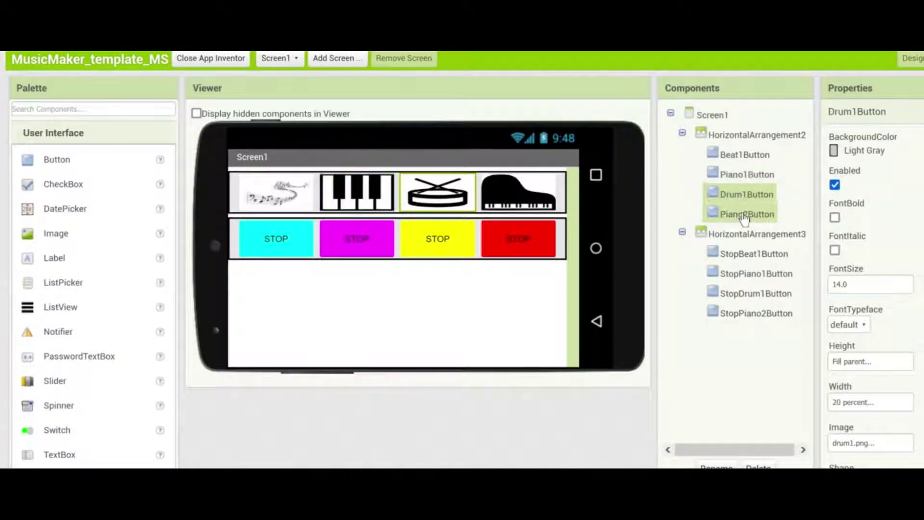
pyautogui.click(741, 214)
pyautogui.click(732, 155)
pyautogui.click(734, 172)
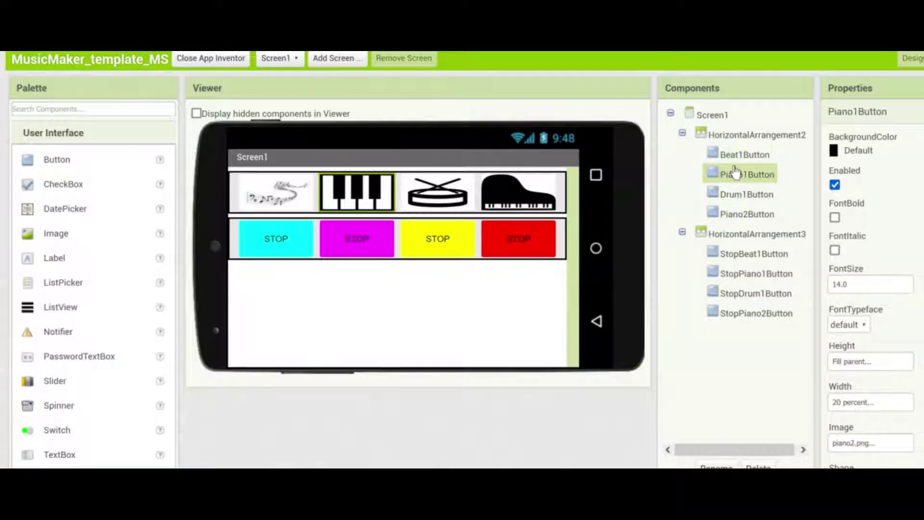
pyautogui.click(738, 194)
pyautogui.click(742, 213)
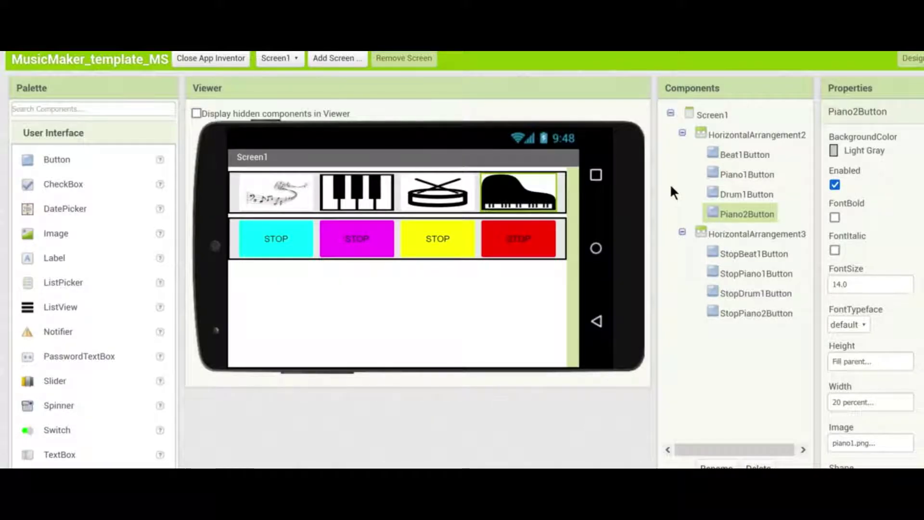
pyautogui.click(754, 253)
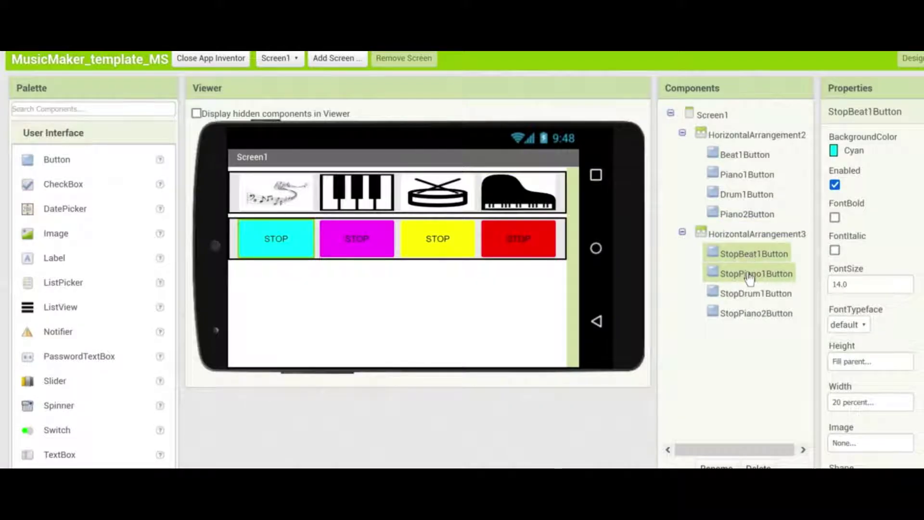
pyautogui.click(749, 279)
pyautogui.click(748, 296)
pyautogui.click(749, 315)
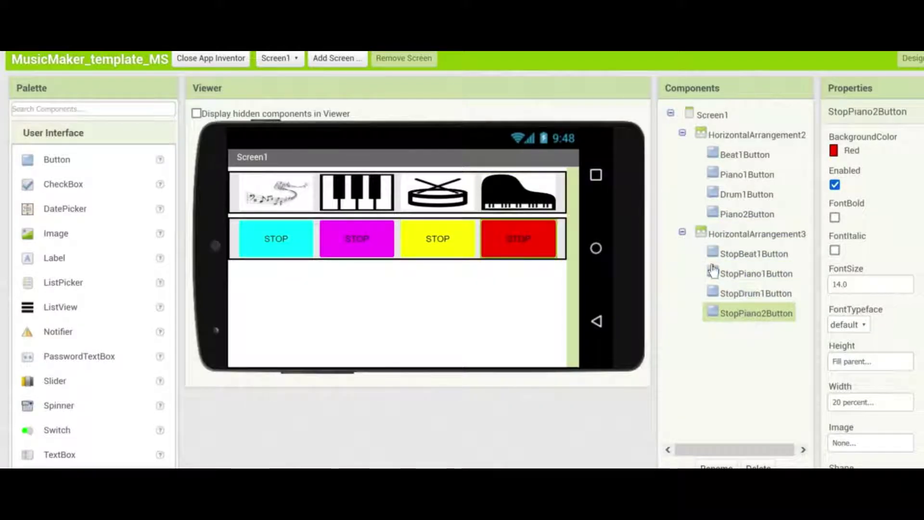
pyautogui.click(730, 256)
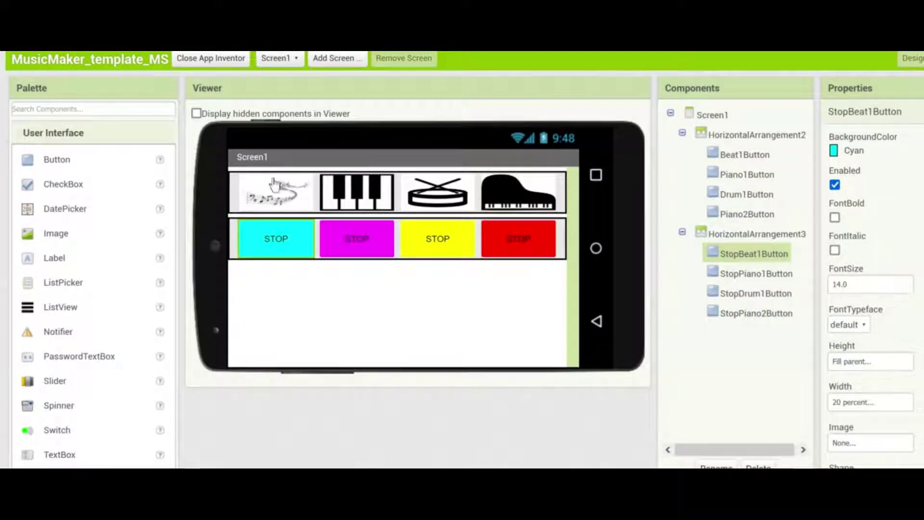
pyautogui.click(273, 182)
pyautogui.click(728, 272)
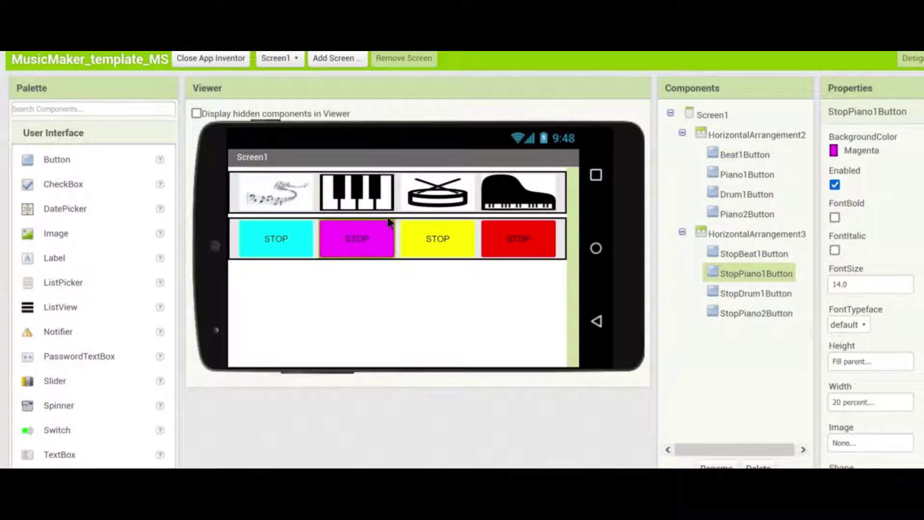
pyautogui.click(382, 189)
pyautogui.click(479, 316)
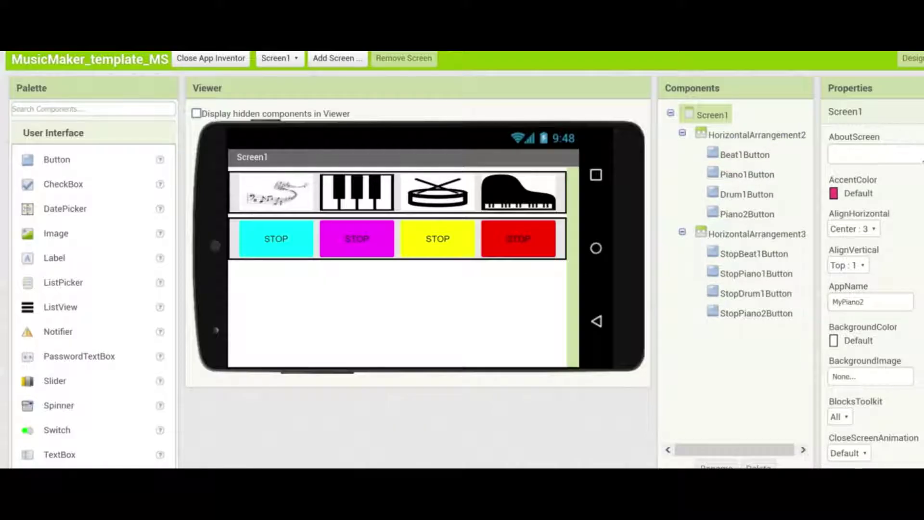
pyautogui.scroll(2, 316, 82)
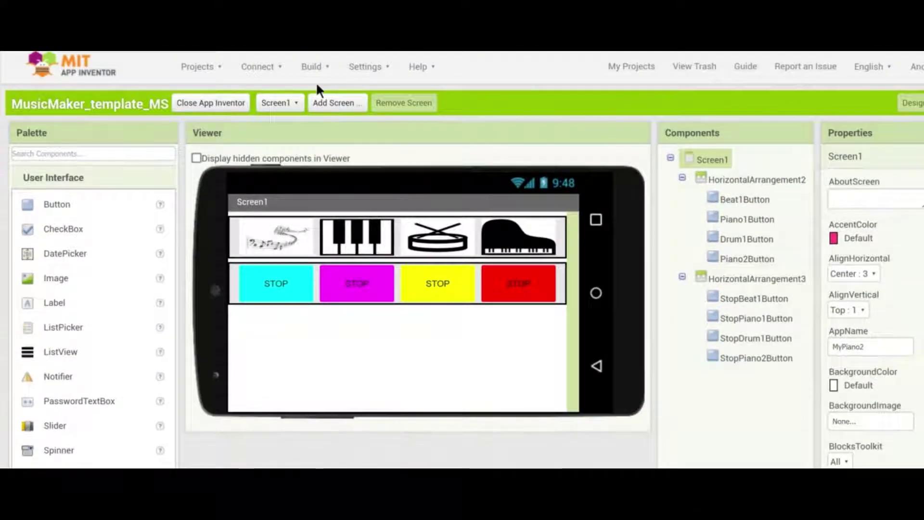
# Show the AI Companion QR code for the tablet, then dismiss it and the Connect menu.
pyautogui.click(259, 65)
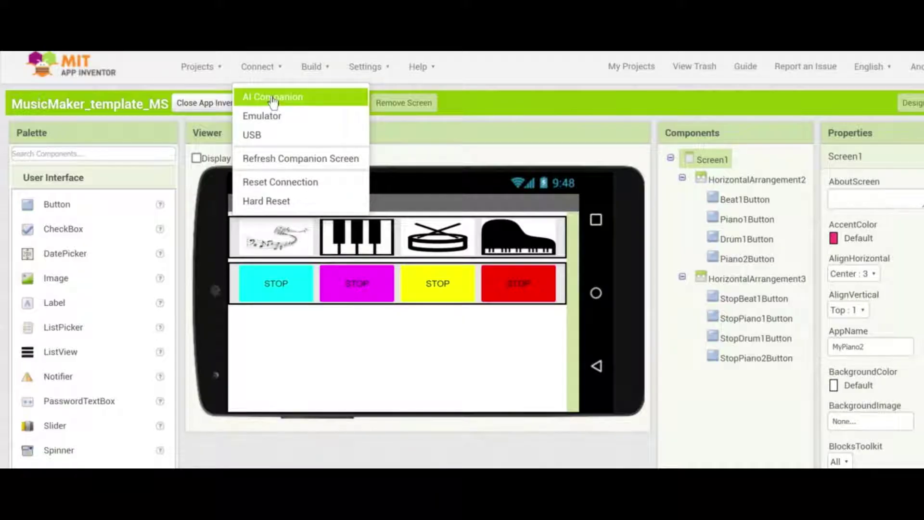
pyautogui.click(316, 100)
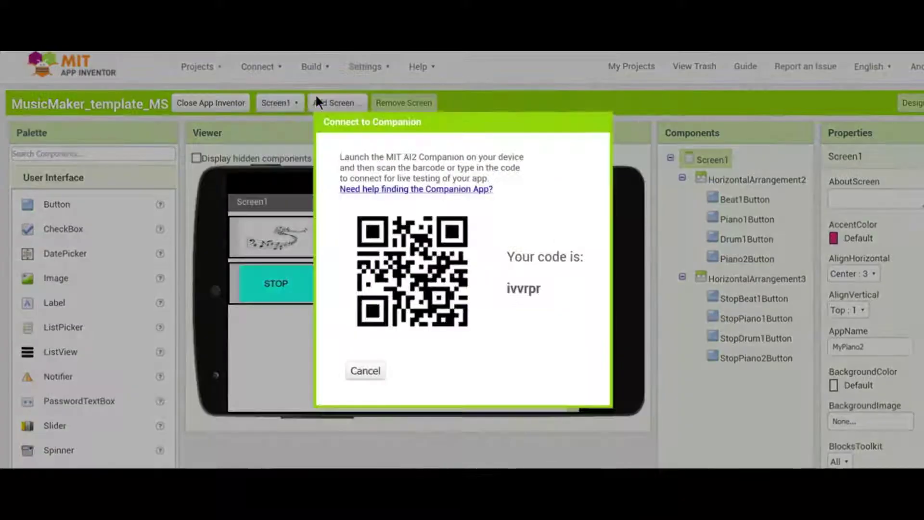
pyautogui.click(376, 371)
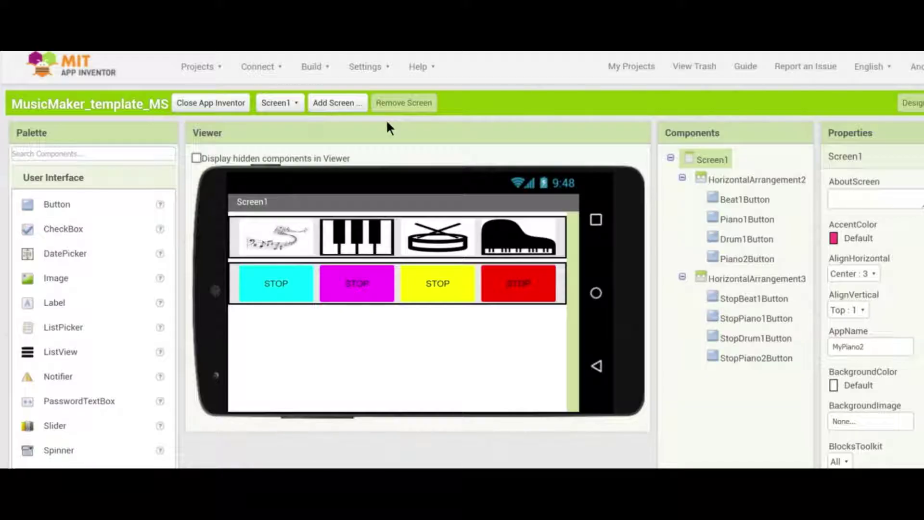
pyautogui.click(257, 67)
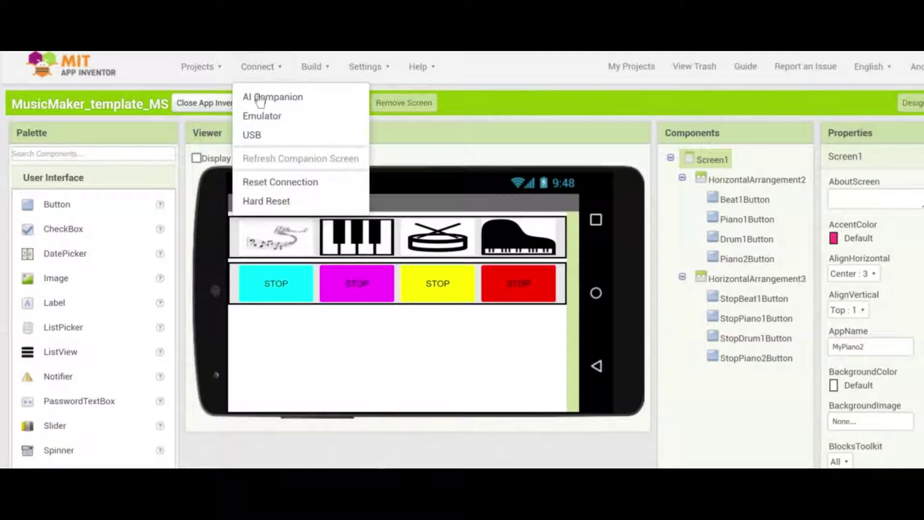
pyautogui.click(415, 148)
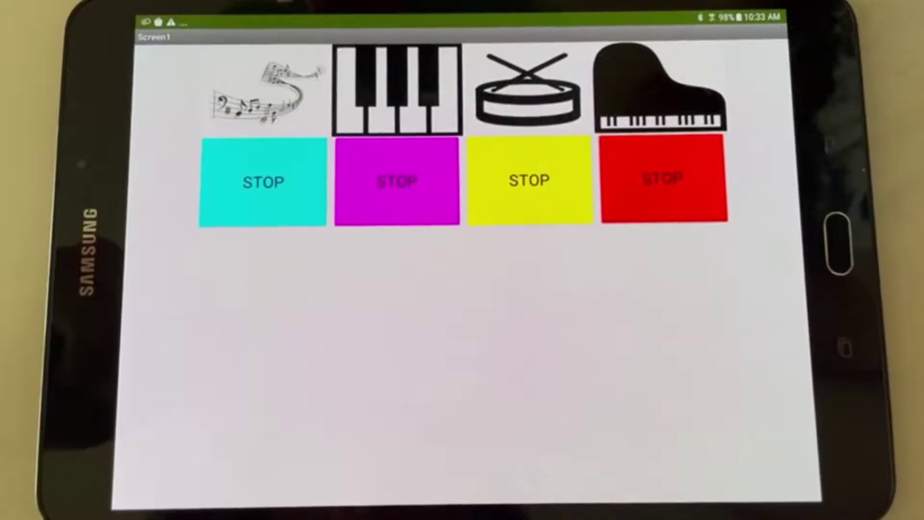
pyautogui.click(413, 65)
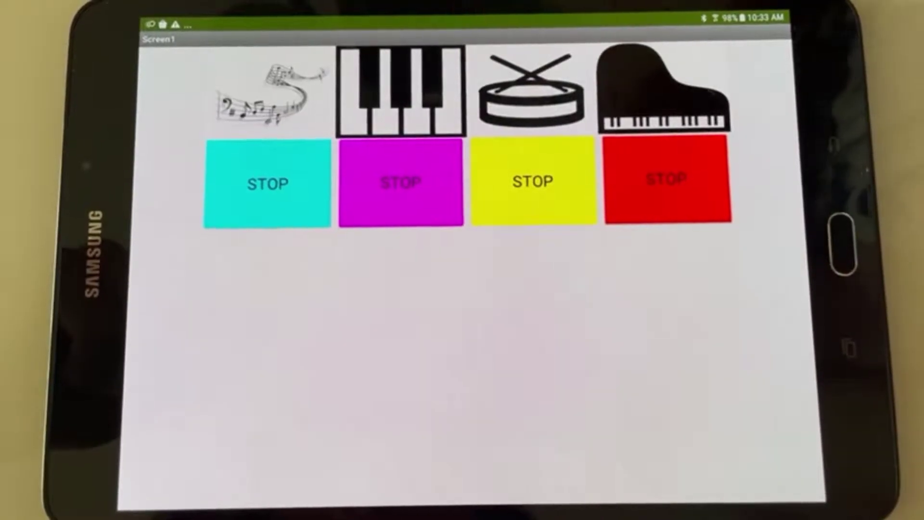
pyautogui.click(299, 124)
pyautogui.click(505, 147)
pyautogui.click(619, 65)
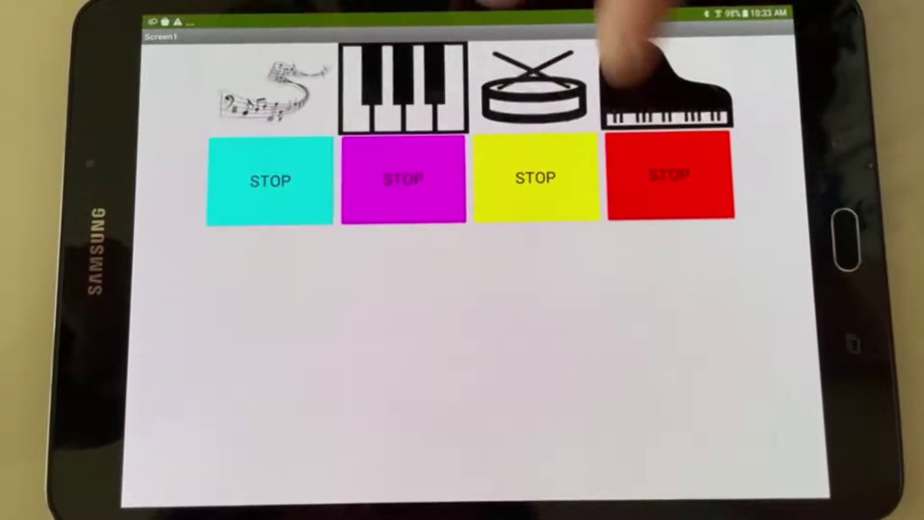
pyautogui.click(424, 62)
pyautogui.click(260, 97)
pyautogui.click(412, 175)
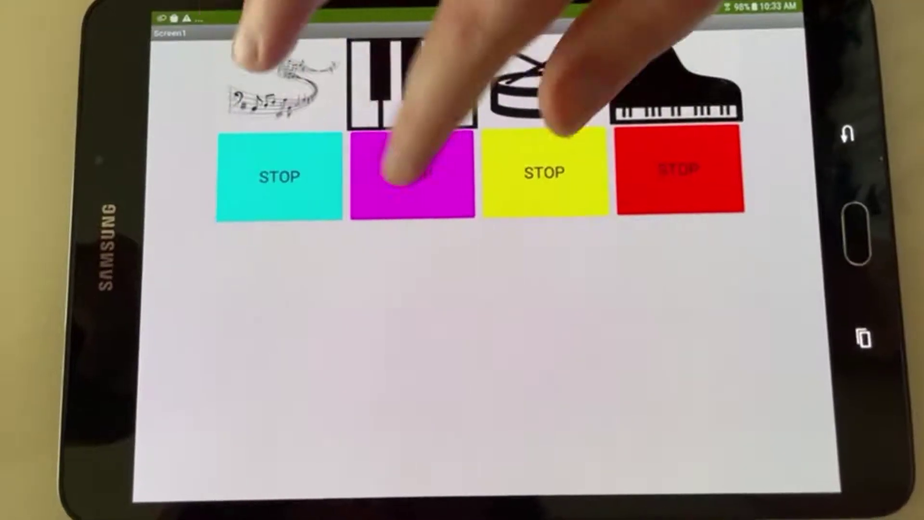
pyautogui.click(599, 44)
pyautogui.click(702, 72)
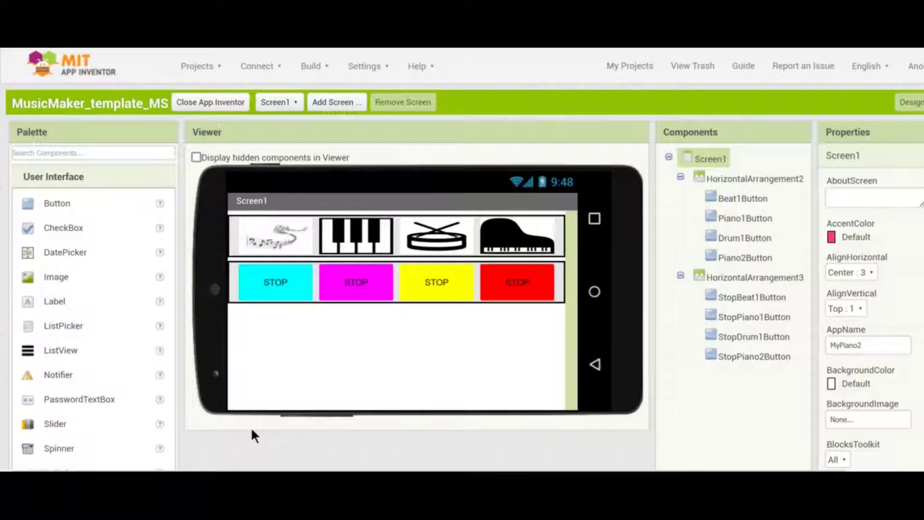
pyautogui.click(283, 248)
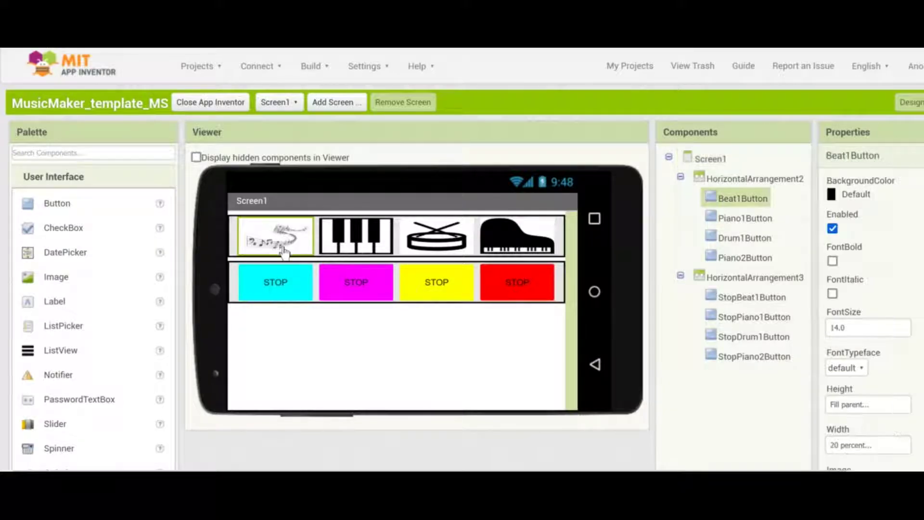
pyautogui.click(289, 277)
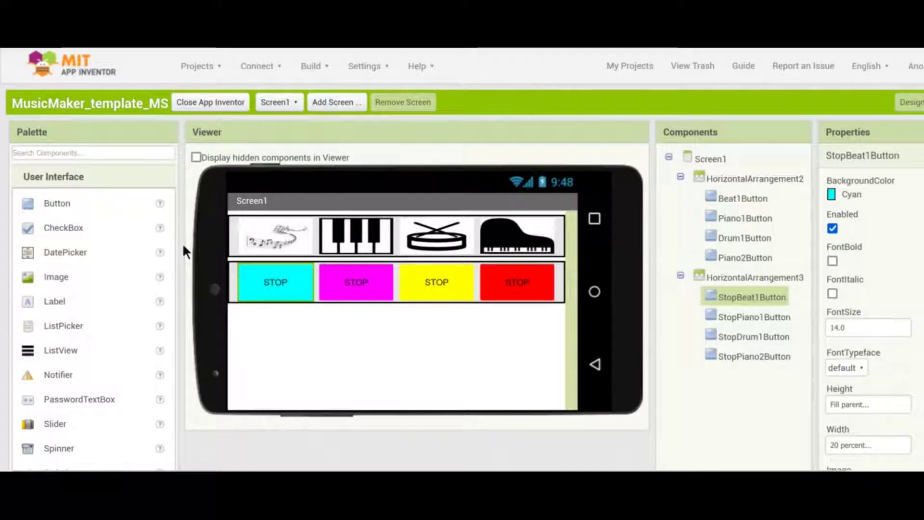
pyautogui.click(268, 231)
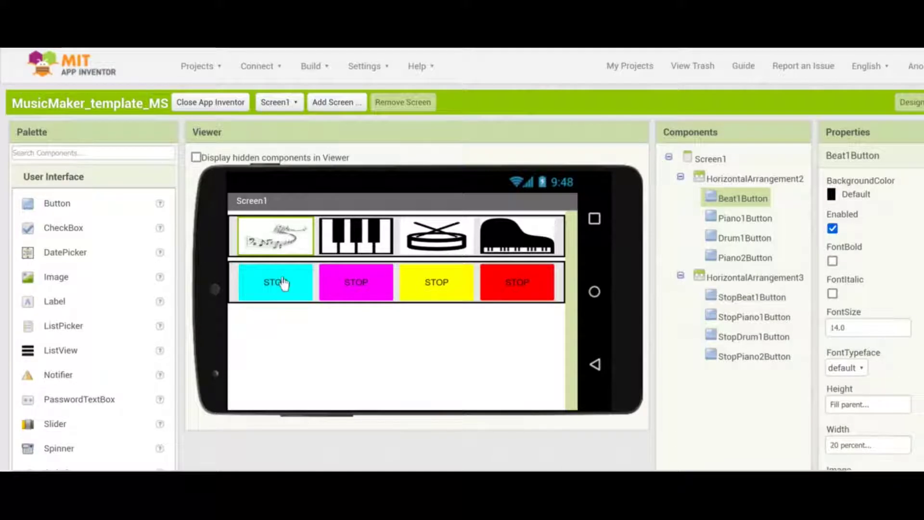
pyautogui.click(282, 283)
pyautogui.click(288, 250)
pyautogui.click(265, 311)
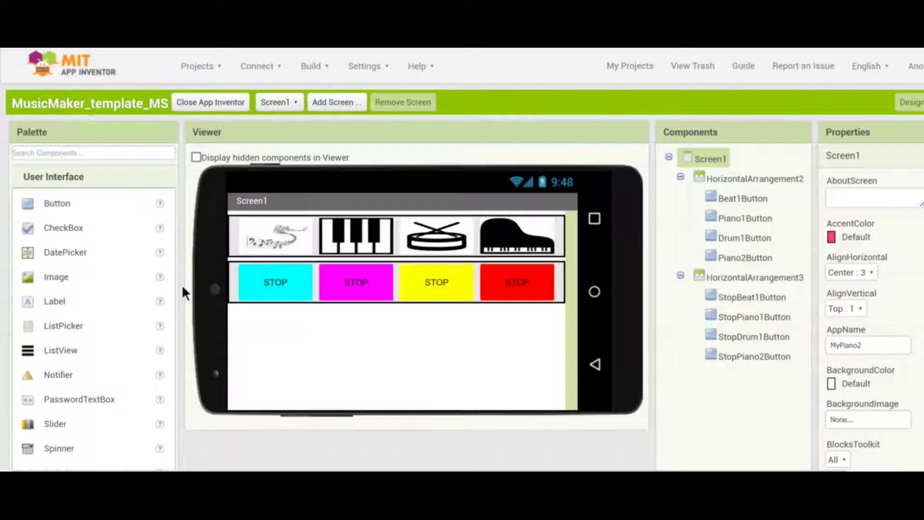
pyautogui.scroll(-3, 181, 284)
pyautogui.scroll(-2, 181, 284)
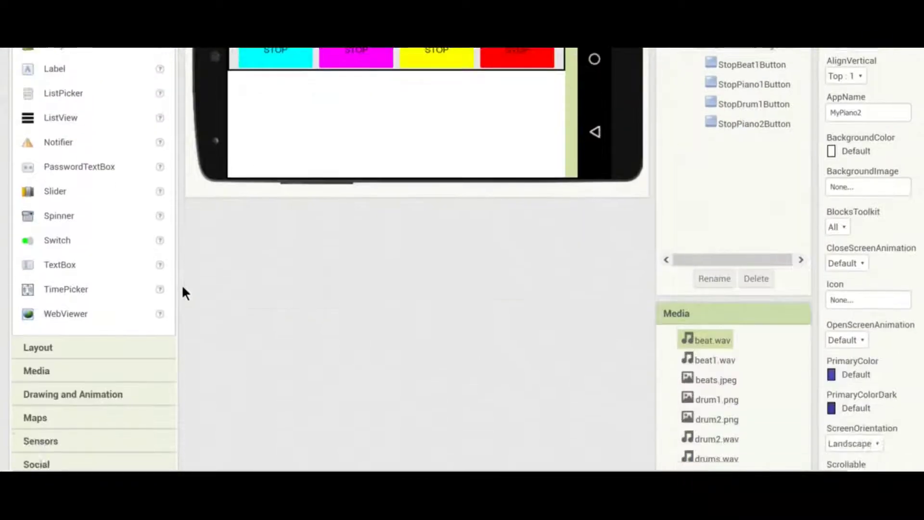
# Drag a Player from the Media drawer onto the Viewer to create Player1.
pyautogui.click(120, 361)
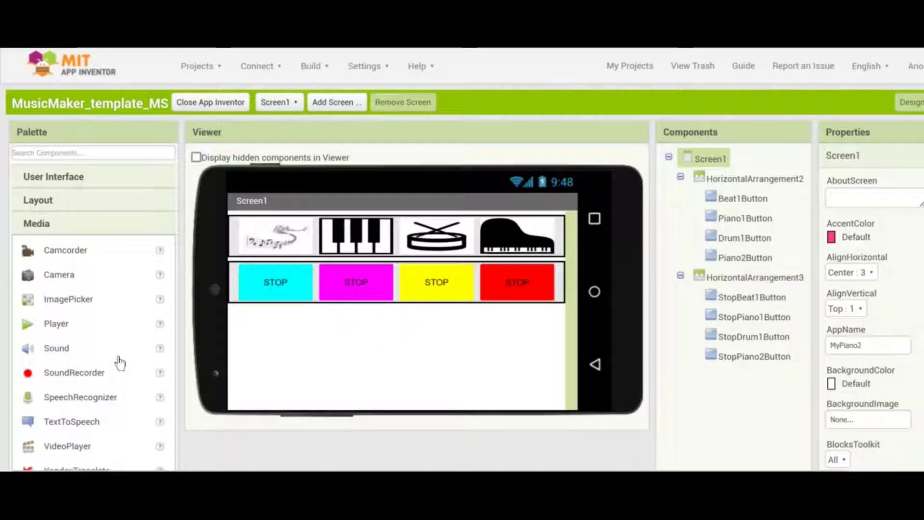
pyautogui.click(56, 326)
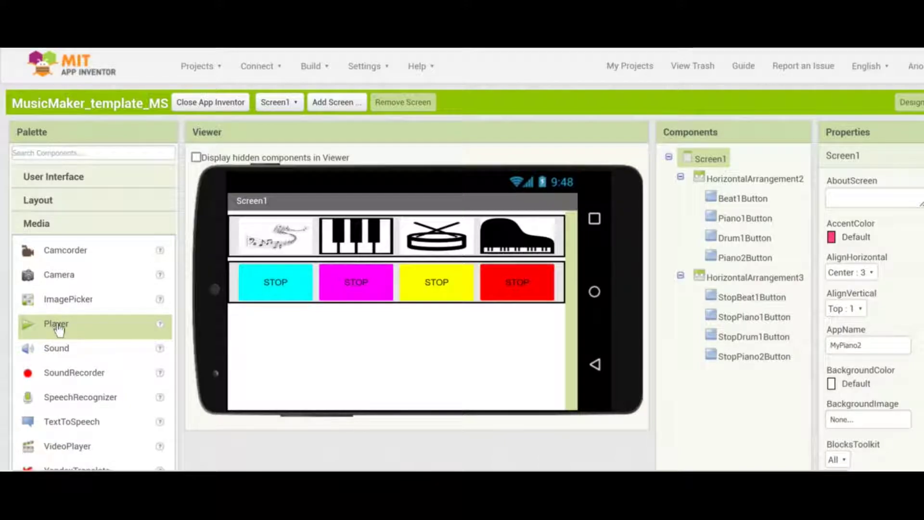
pyautogui.moveTo(57, 327); pyautogui.dragTo(479, 312)
pyautogui.moveTo(397, 346); pyautogui.dragTo(404, 341)
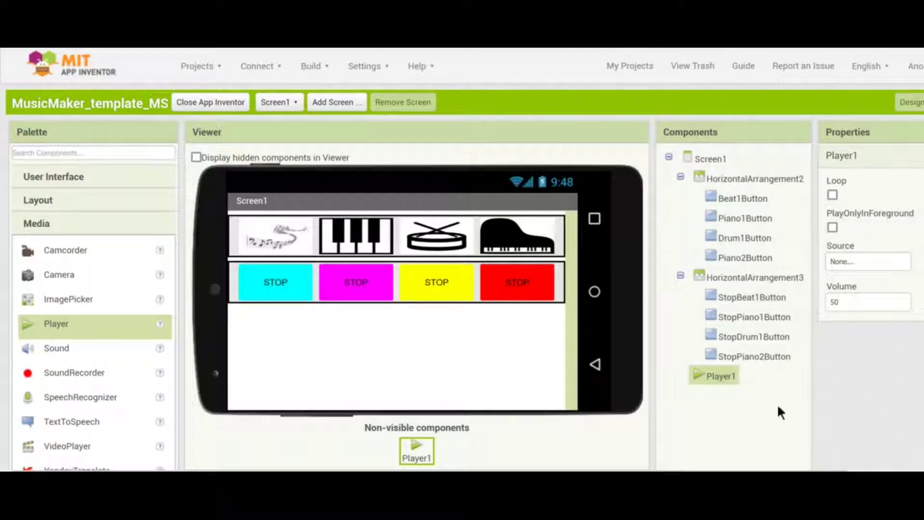
pyautogui.scroll(-1, 777, 404)
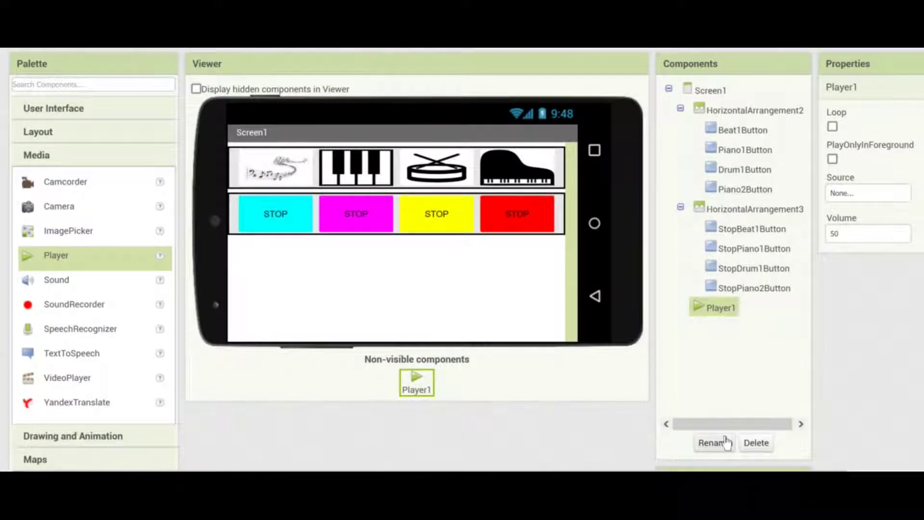
# Rename the player to Beat1Player and turn on Loop.
pyautogui.click(715, 442)
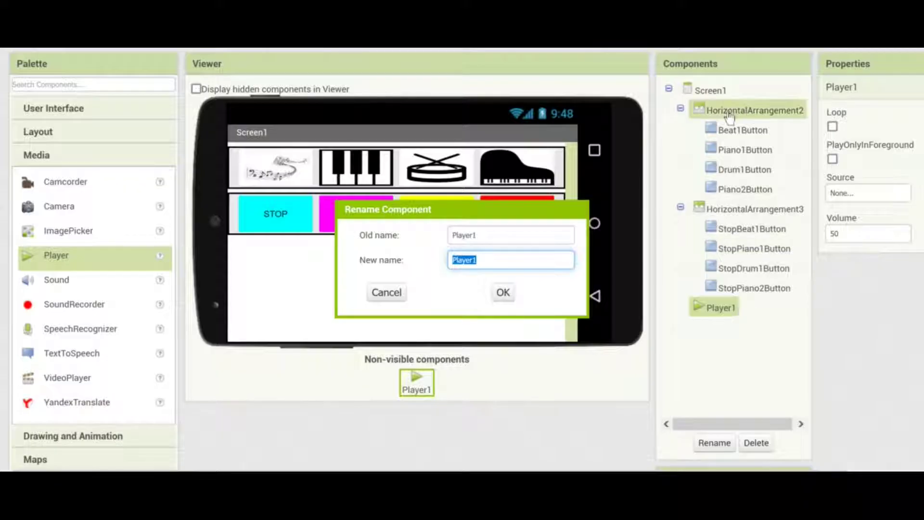
pyautogui.write('Beat')
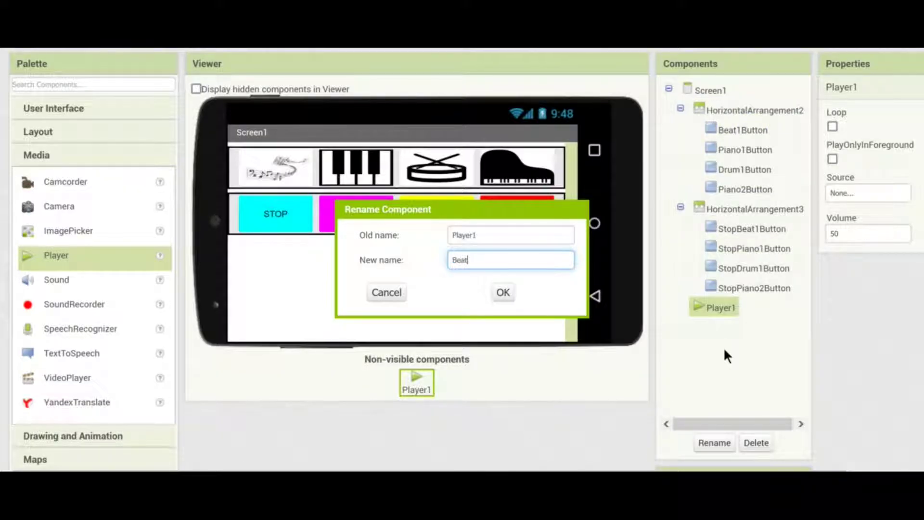
pyautogui.write('er')
pyautogui.press('Return')
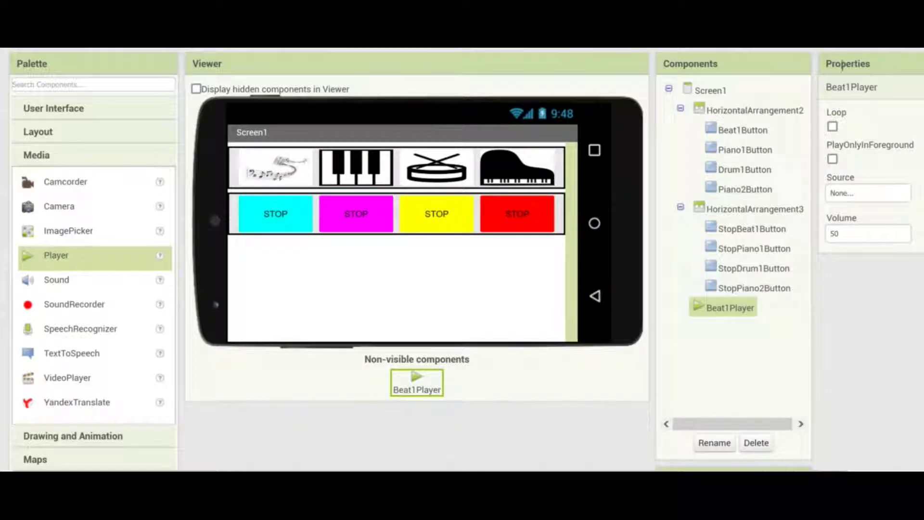
pyautogui.click(833, 126)
# Set Beat1Player's Source to beat1.wav.
pyautogui.click(839, 198)
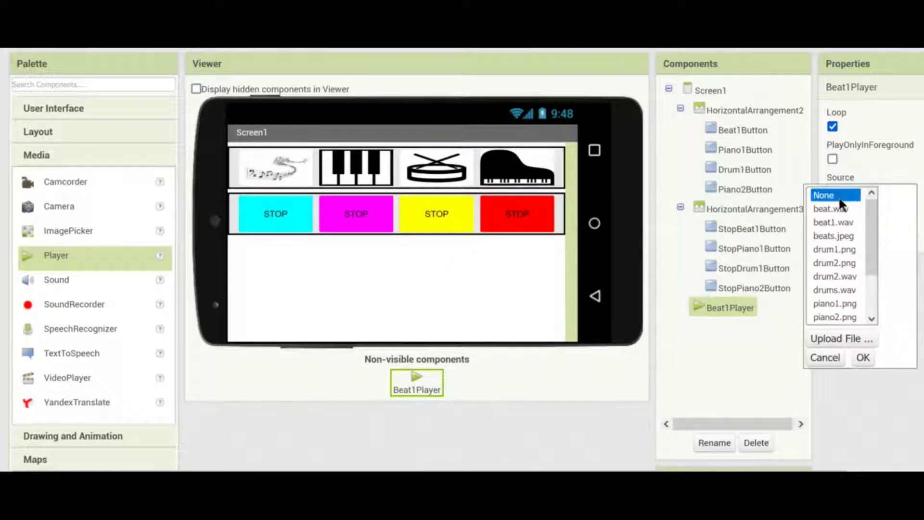
pyautogui.click(842, 223)
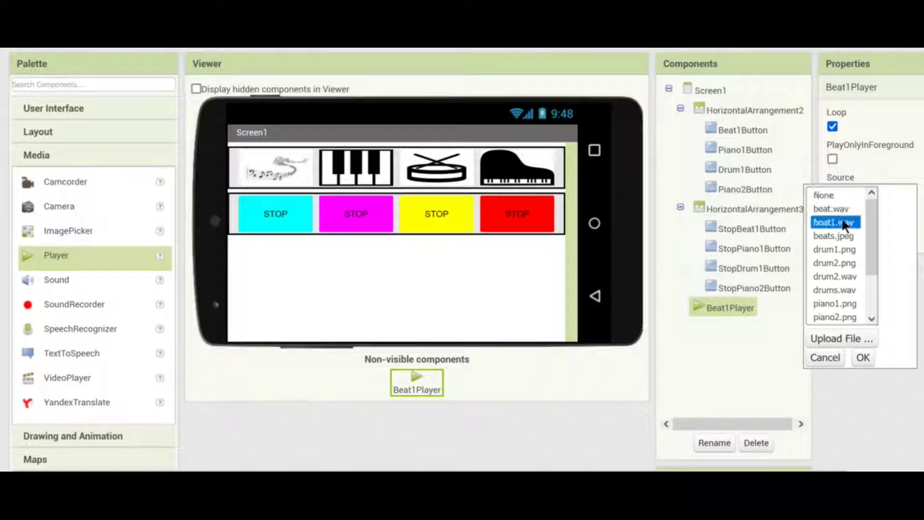
pyautogui.click(863, 357)
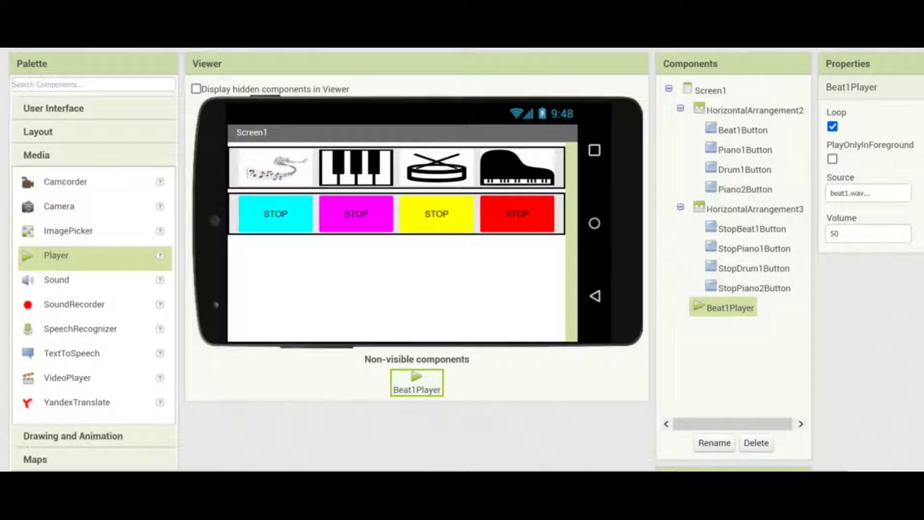
pyautogui.scroll(1, 462, 260)
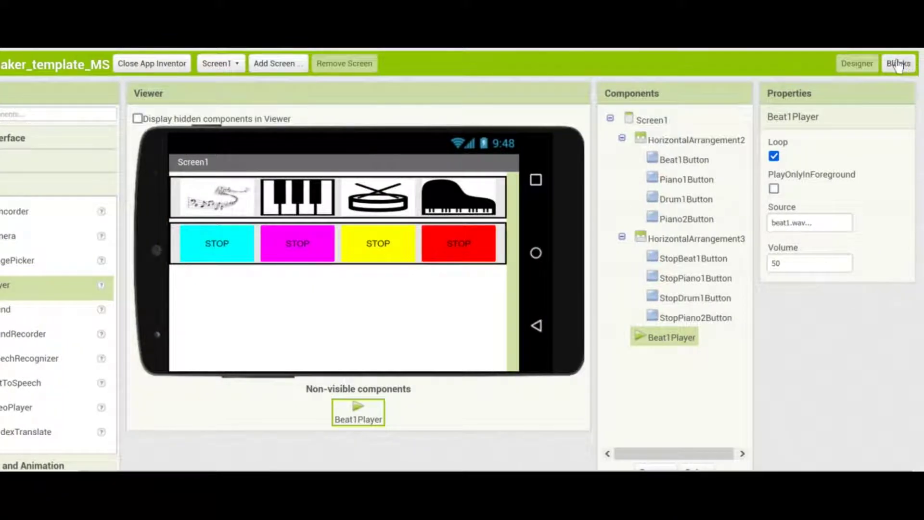
# In Blocks, put call Beat1Player.Start inside a when Beat1Button.Click handler.
pyautogui.click(898, 63)
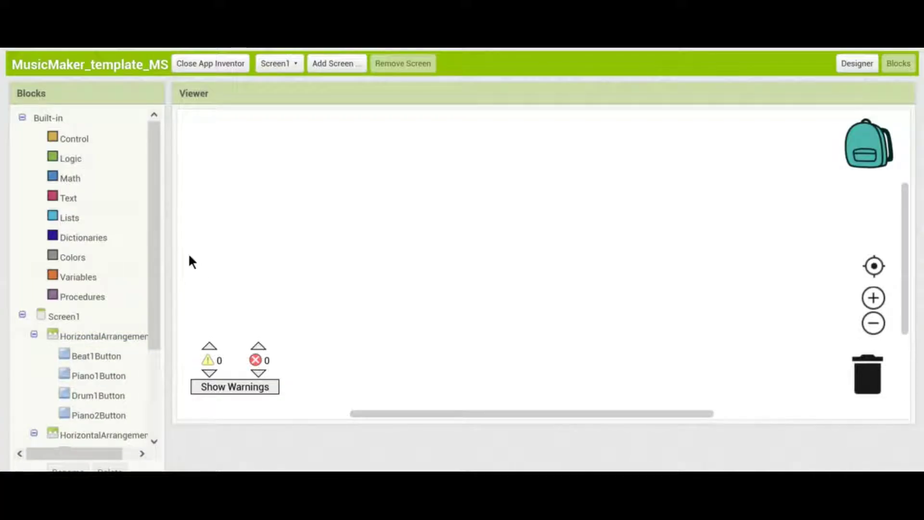
pyautogui.click(116, 358)
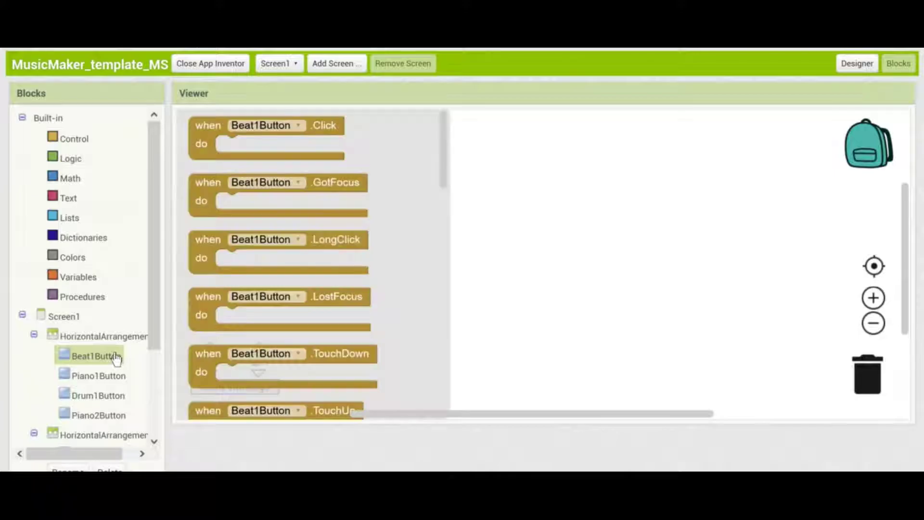
pyautogui.click(202, 152)
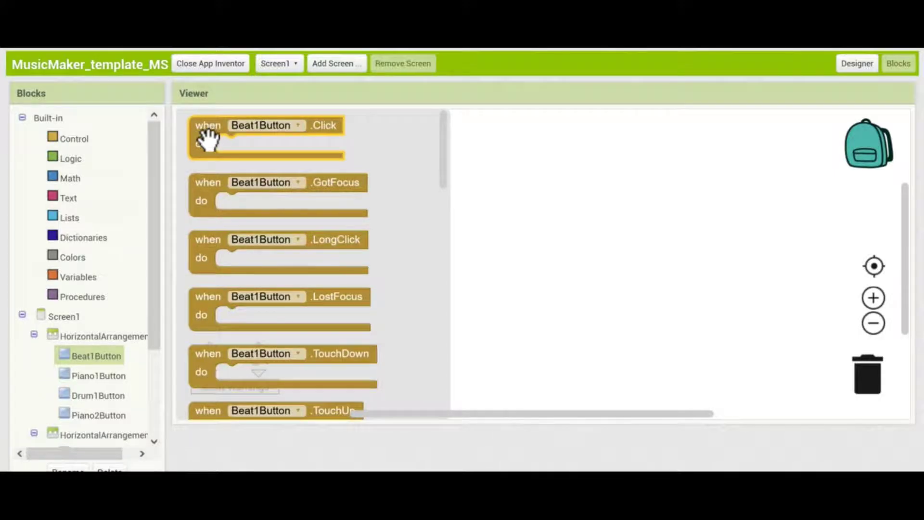
pyautogui.moveTo(225, 134); pyautogui.dragTo(373, 195)
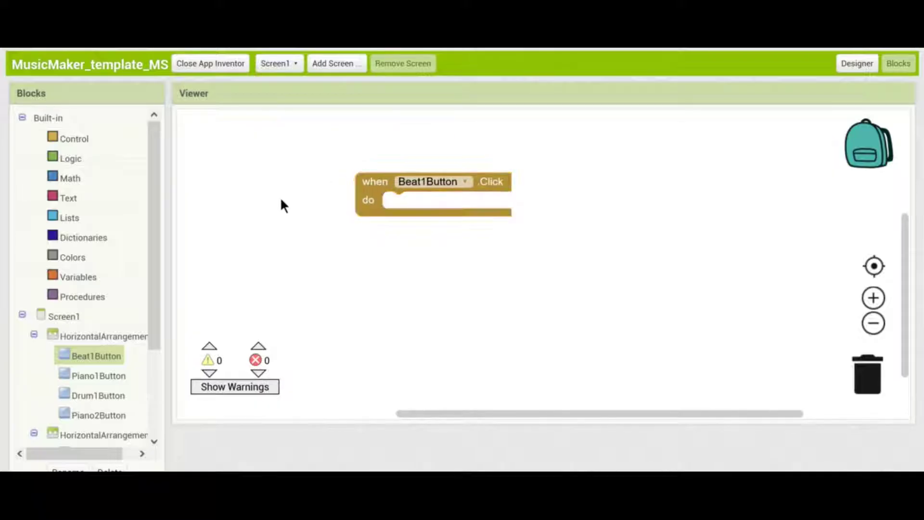
pyautogui.scroll(-1, 75, 347)
pyautogui.scroll(-2, 75, 347)
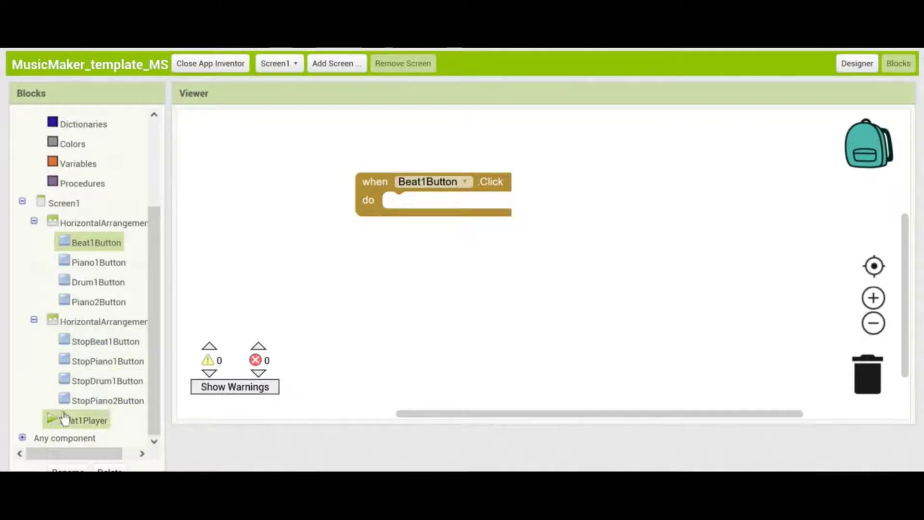
pyautogui.click(79, 421)
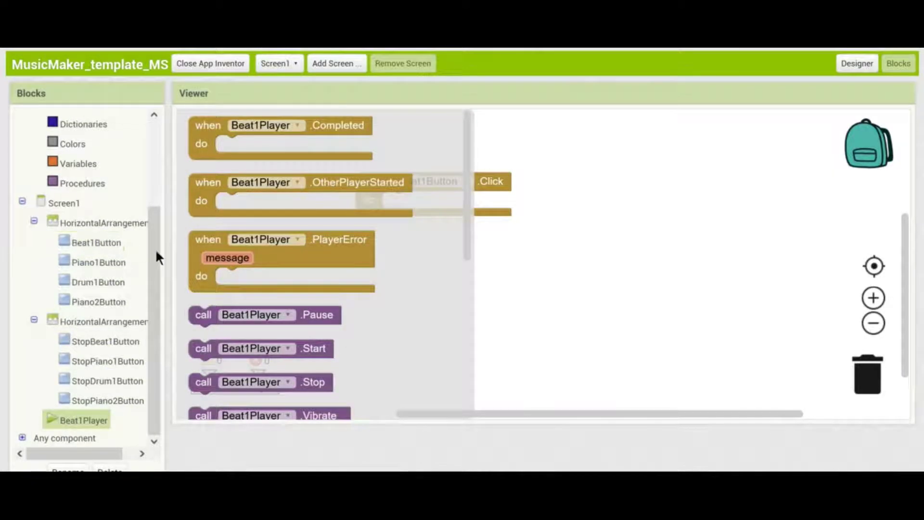
pyautogui.click(203, 348)
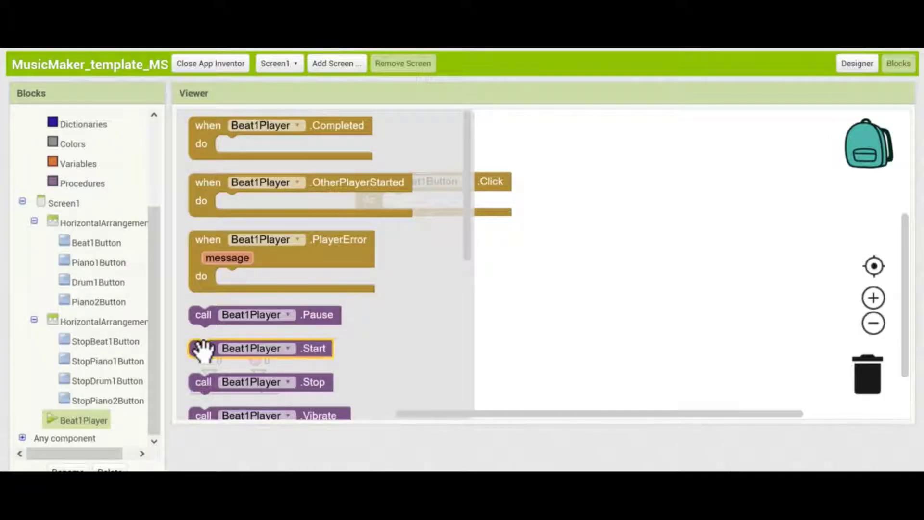
pyautogui.moveTo(203, 348); pyautogui.dragTo(397, 196)
pyautogui.click(305, 171)
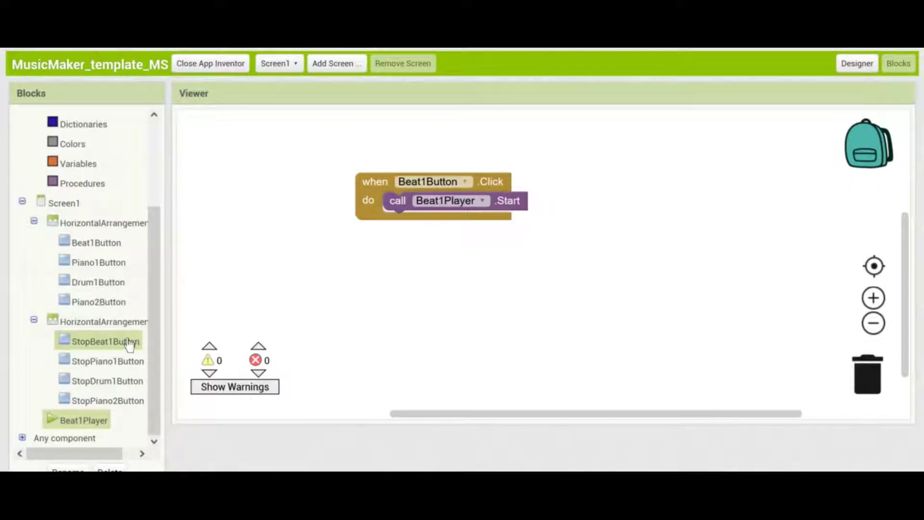
# Add a when StopBeat1Button.Click handler containing call Beat1Player.Stop.
pyautogui.click(115, 343)
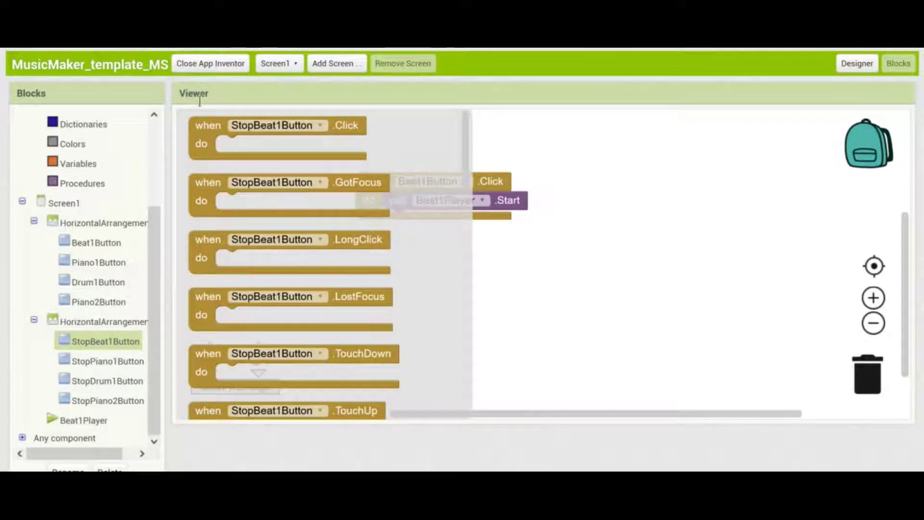
pyautogui.moveTo(206, 124); pyautogui.dragTo(370, 241)
pyautogui.click(101, 422)
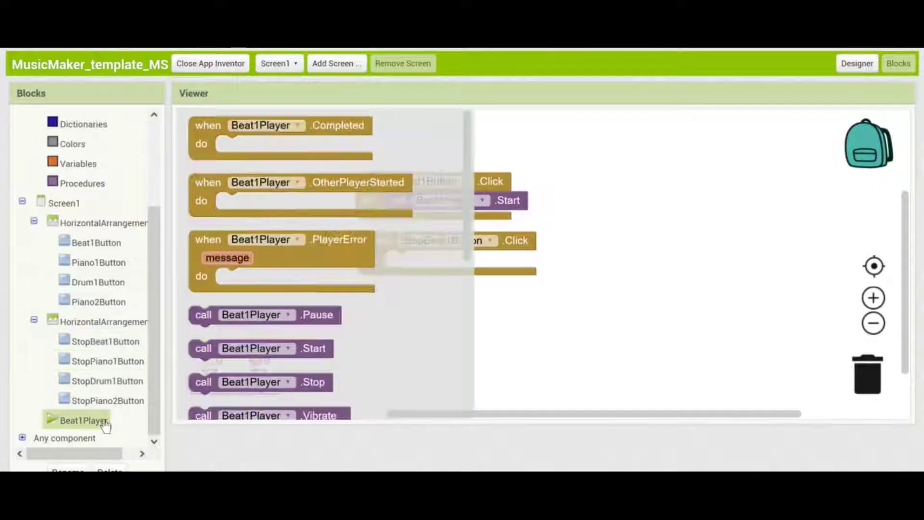
pyautogui.click(205, 381)
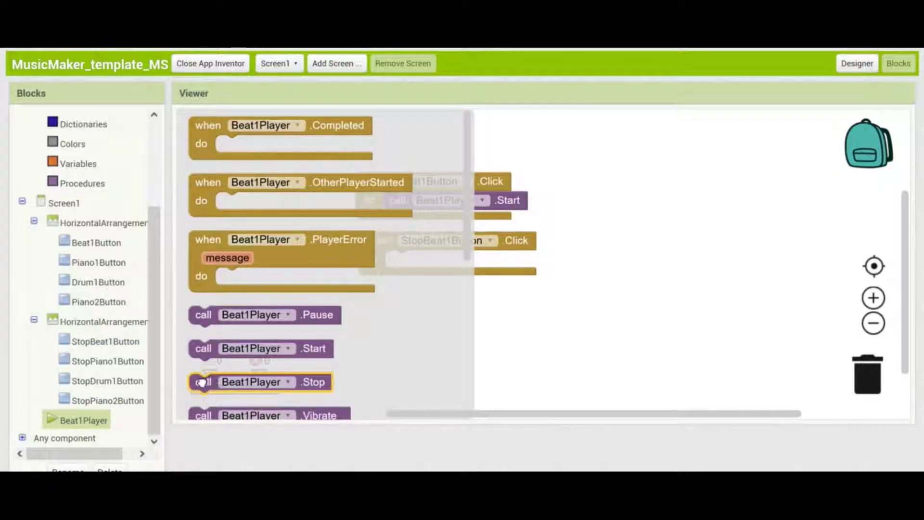
pyautogui.moveTo(302, 324); pyautogui.dragTo(376, 268)
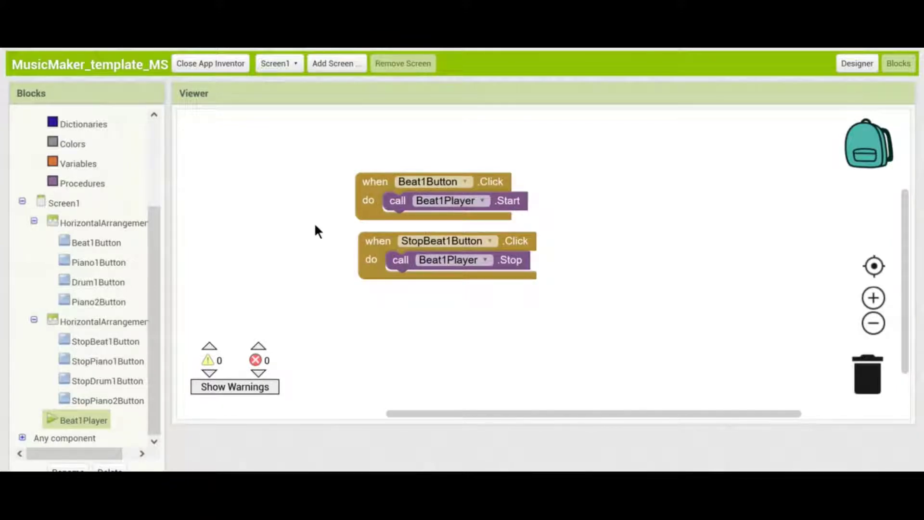
# Check the players in Designer, including Beat1Player and Piano2Player looping piano8.wav at volume 50.
pyautogui.click(856, 63)
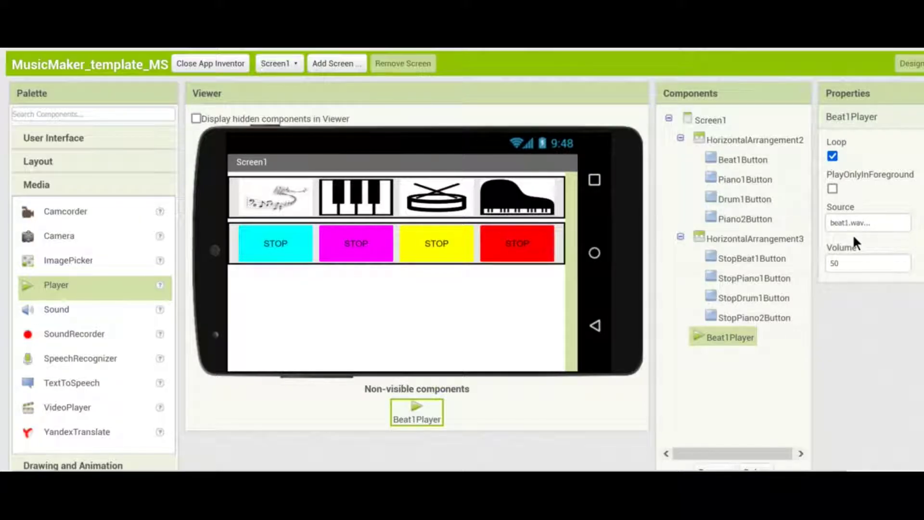
pyautogui.hscroll(2, 896, 76)
pyautogui.click(899, 64)
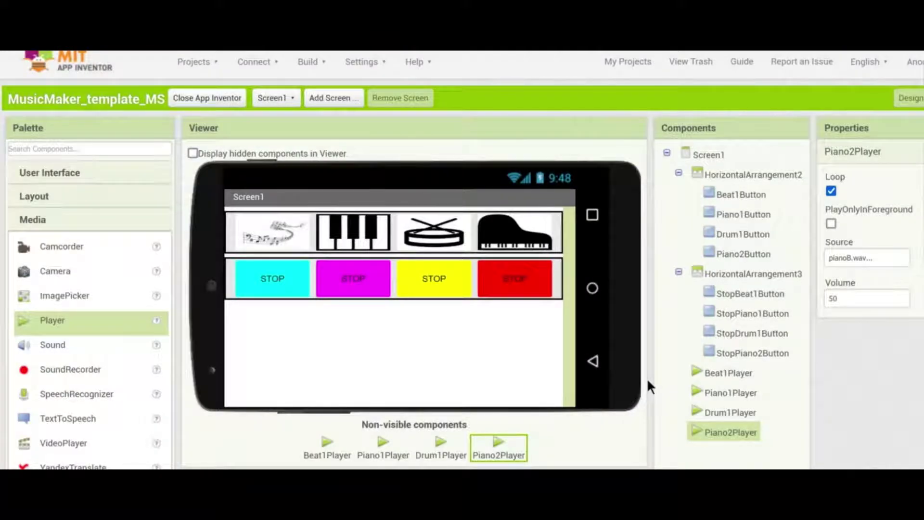
pyautogui.scroll(-1, 346, 426)
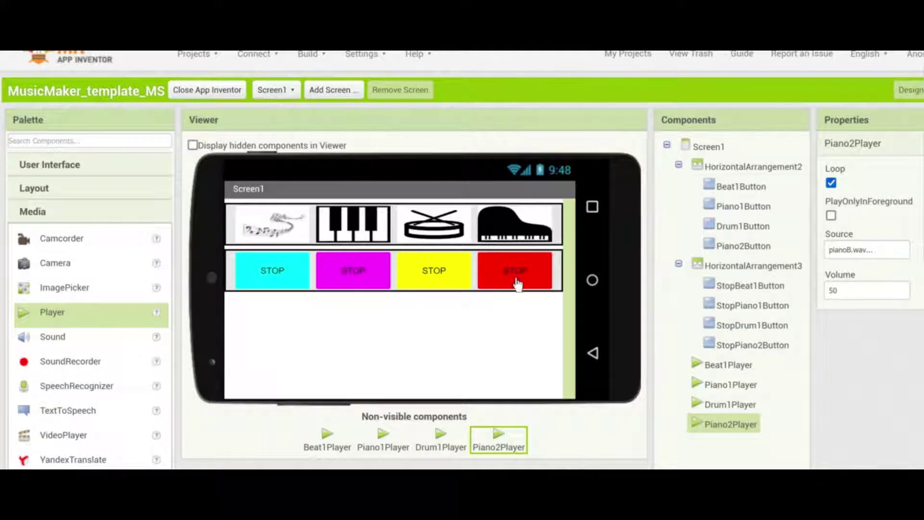
pyautogui.click(335, 439)
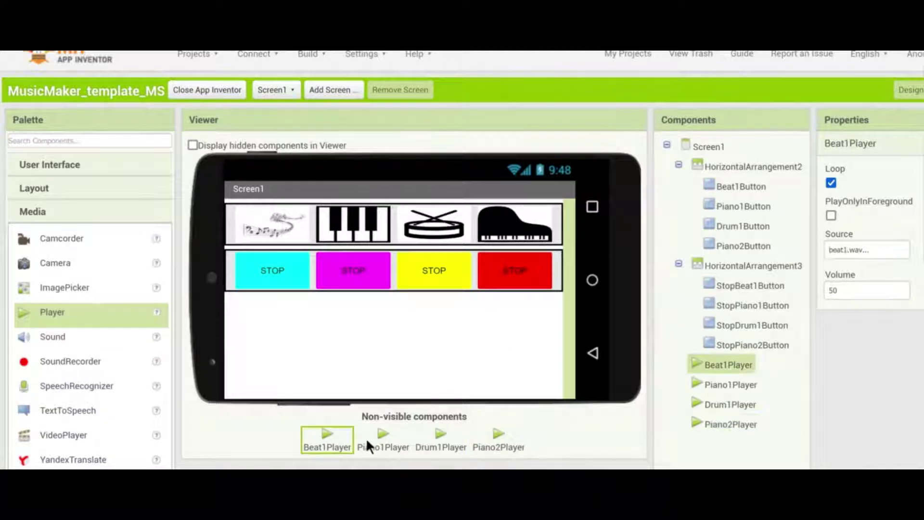
pyautogui.click(499, 439)
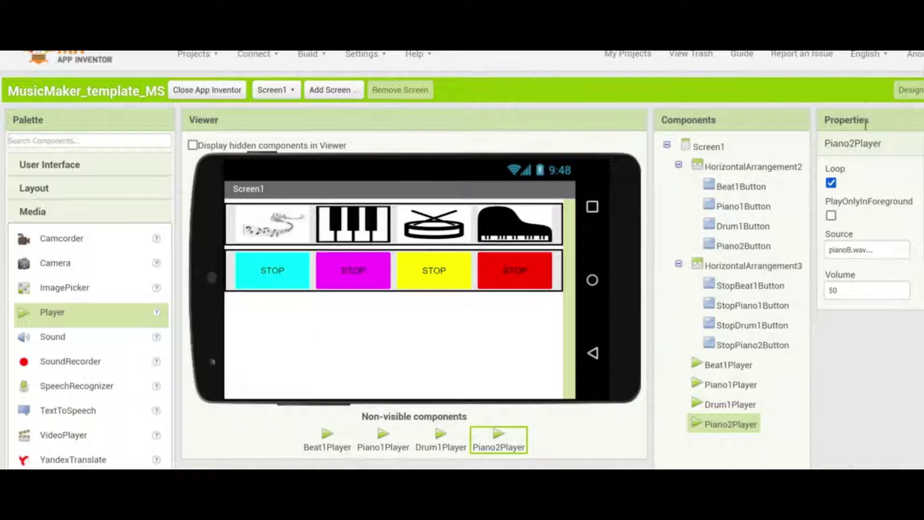
pyautogui.hscroll(3, 774, 95)
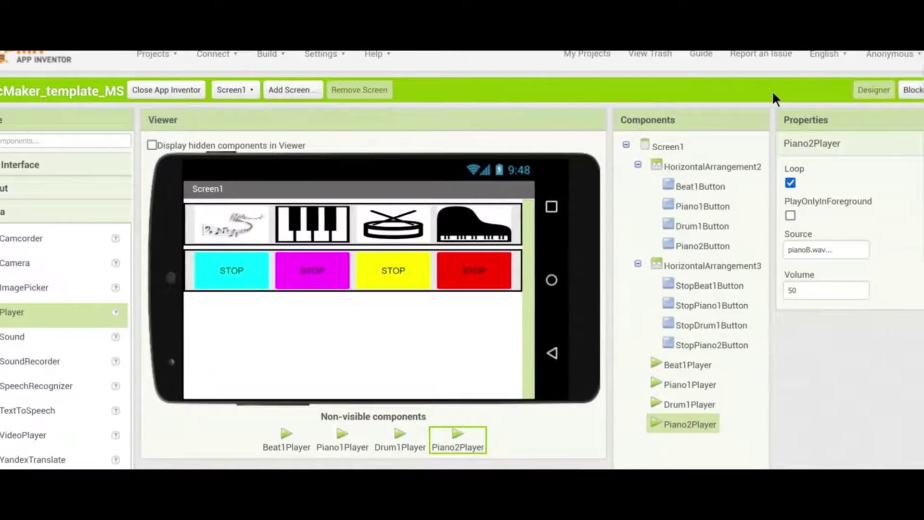
# Review the eight Start/Stop click blocks, with zero warnings, then return to Designer.
pyautogui.click(909, 90)
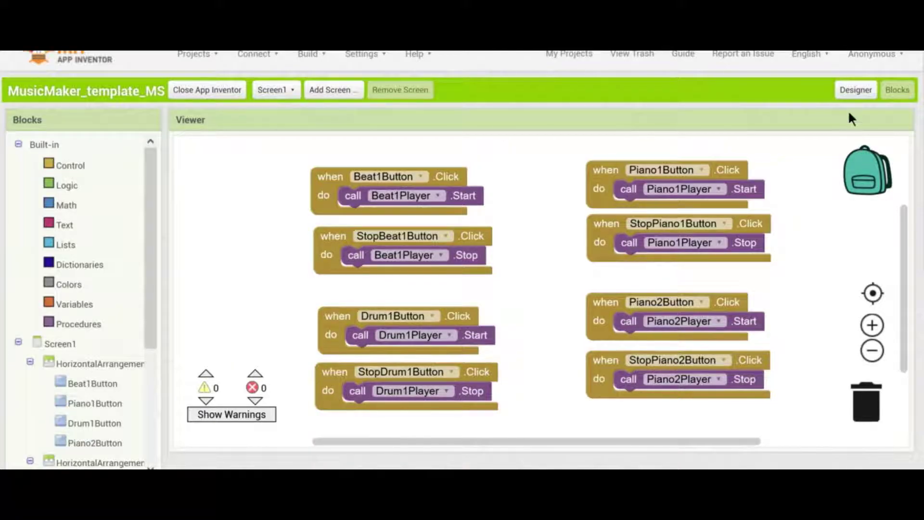
pyautogui.click(854, 90)
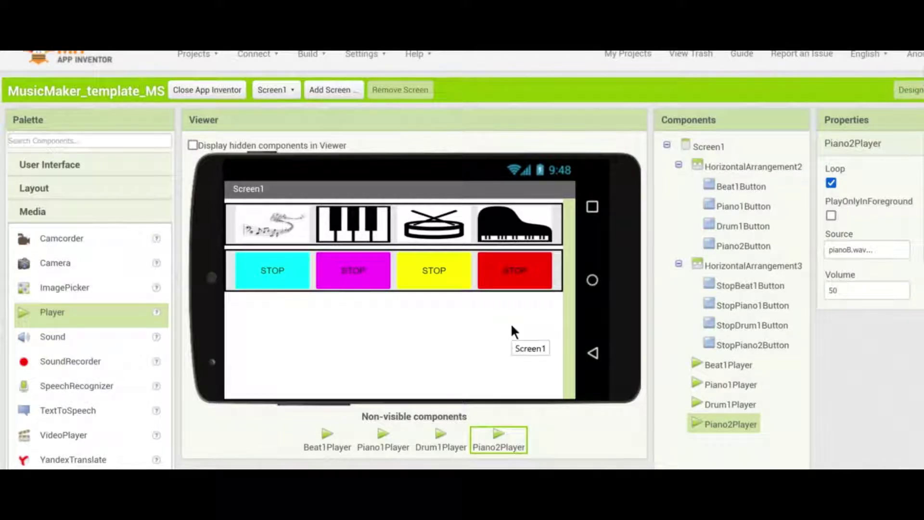
pyautogui.scroll(-3, 511, 331)
pyautogui.scroll(-2, 678, 297)
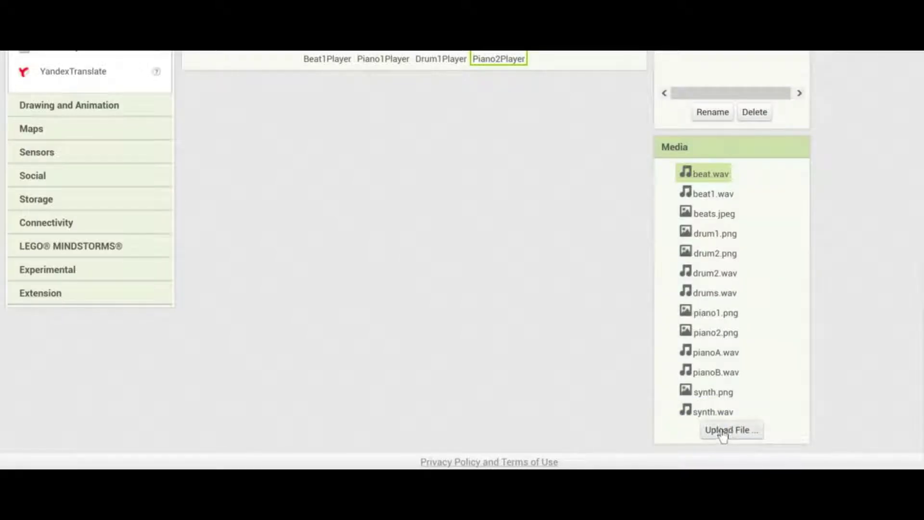
pyautogui.scroll(1, 558, 311)
pyautogui.scroll(4, 557, 311)
pyautogui.scroll(1, 557, 312)
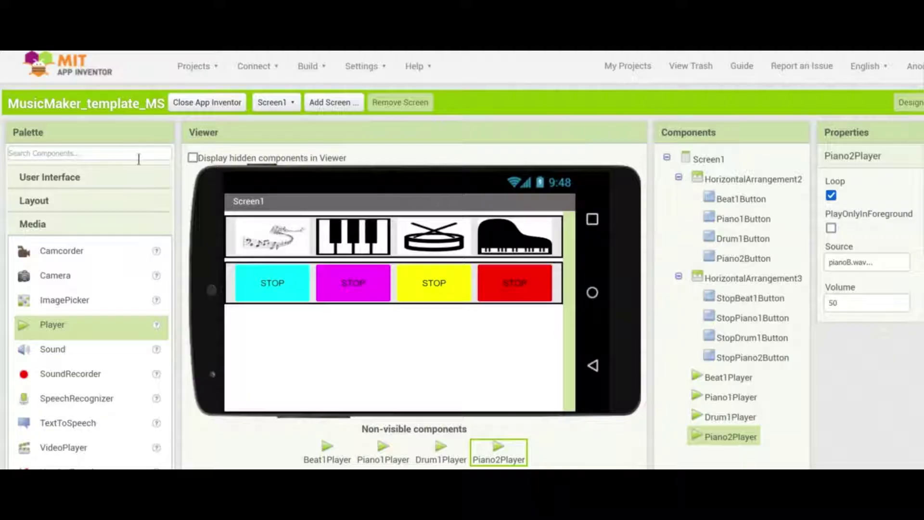
pyautogui.click(126, 182)
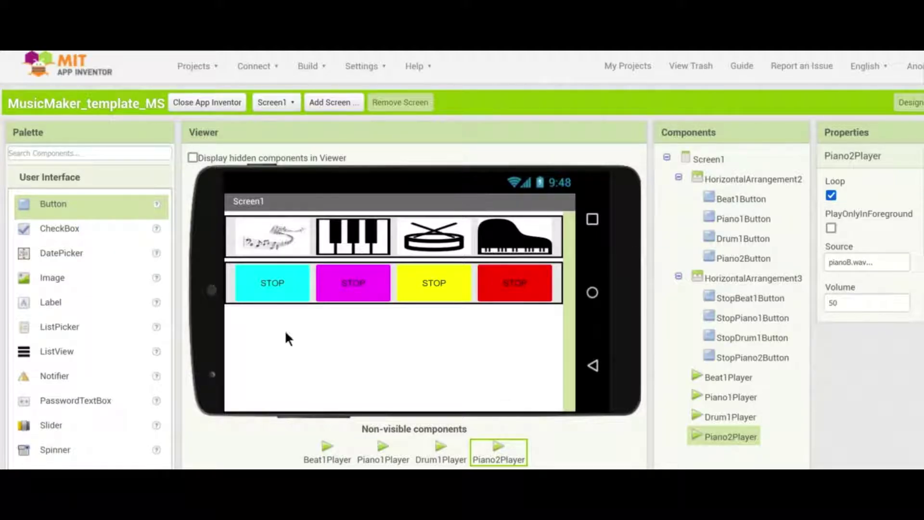
pyautogui.click(294, 301)
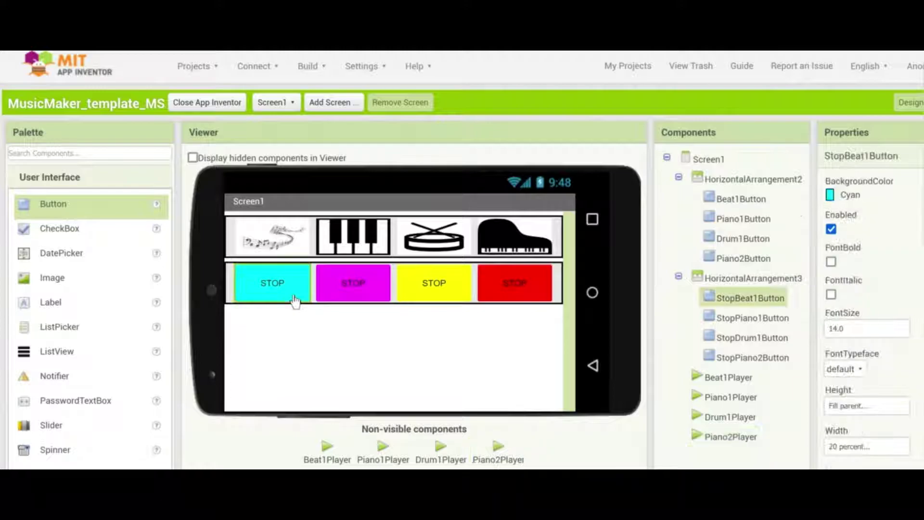
pyautogui.click(282, 322)
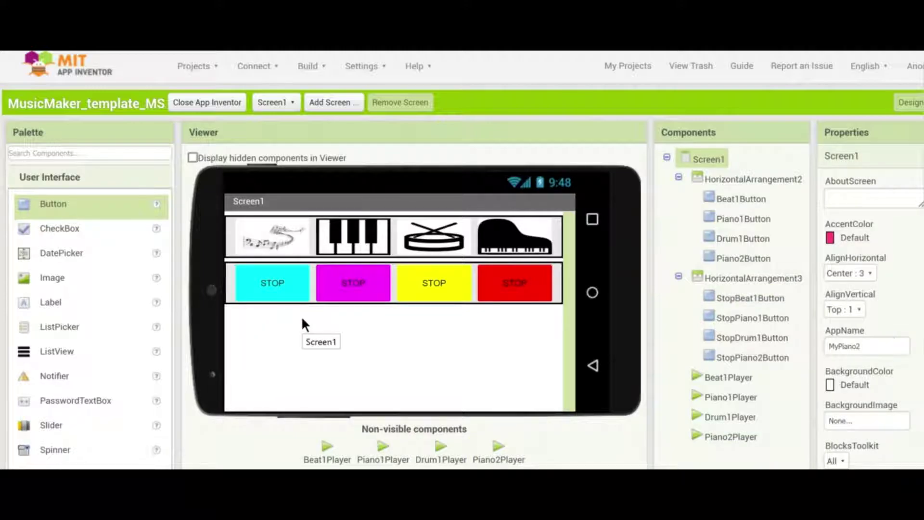
pyautogui.click(273, 242)
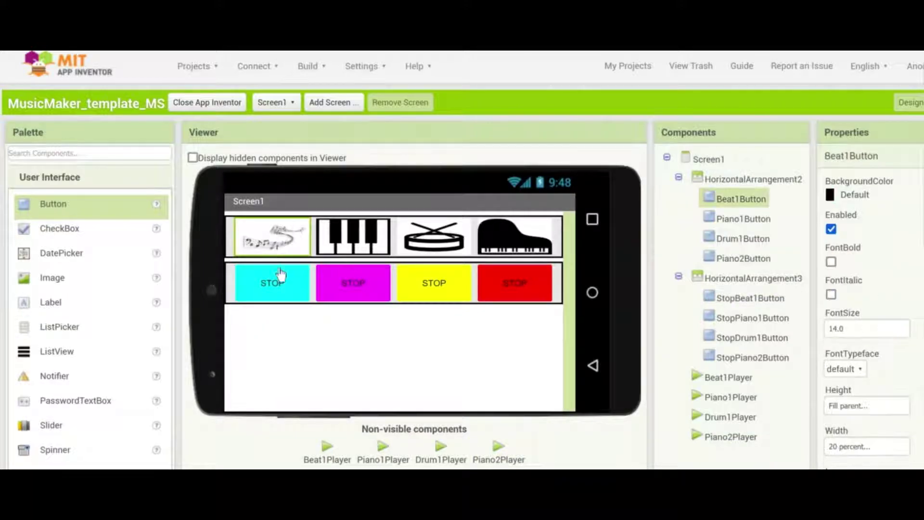
pyautogui.click(280, 274)
pyautogui.click(307, 233)
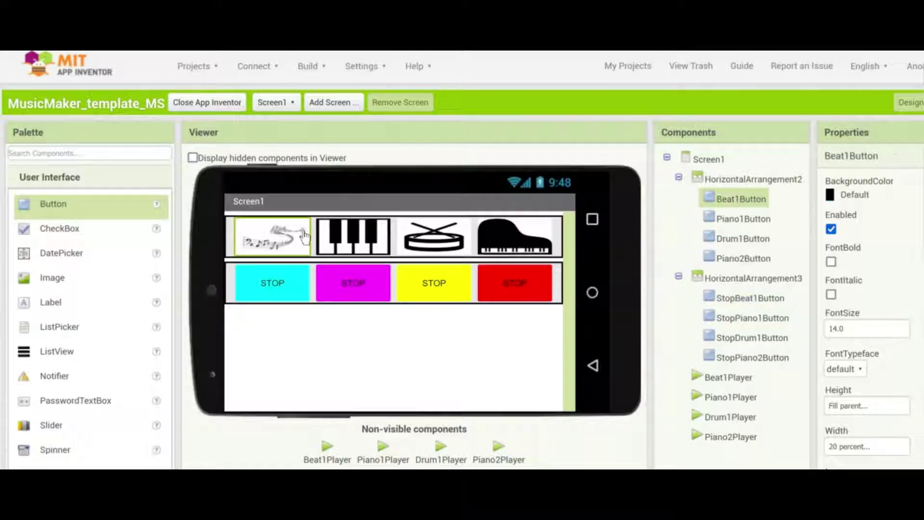
pyautogui.click(294, 282)
pyautogui.click(288, 311)
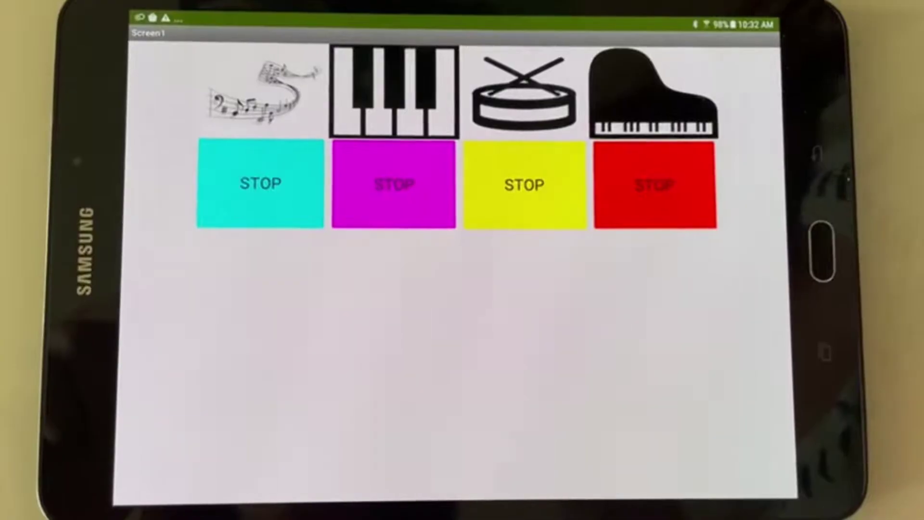
pyautogui.click(278, 84)
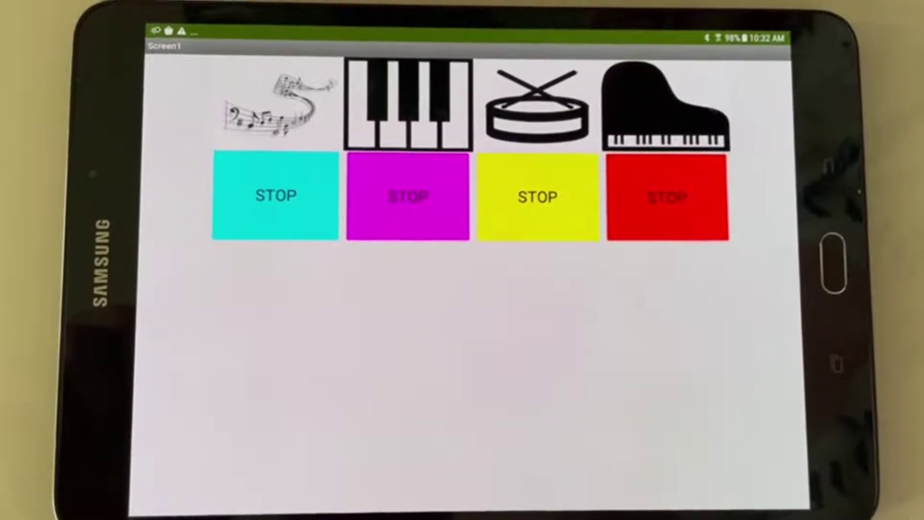
pyautogui.click(280, 186)
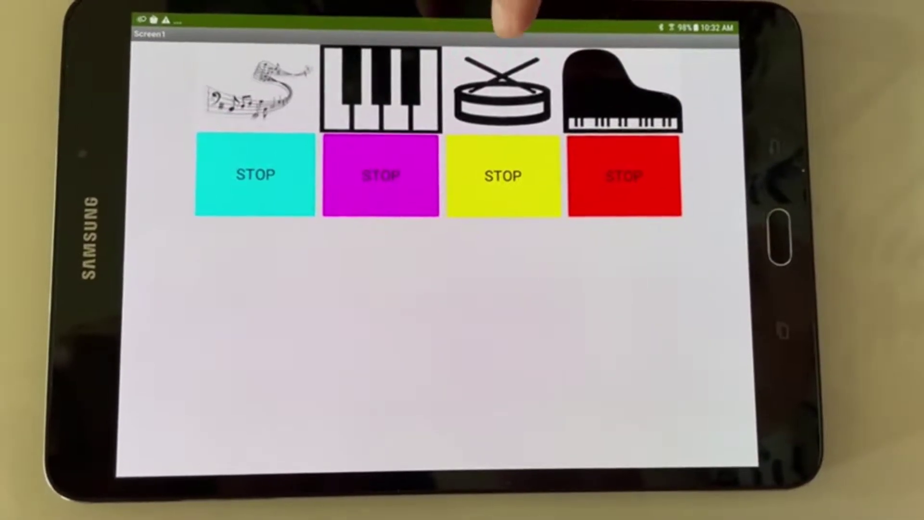
pyautogui.click(510, 87)
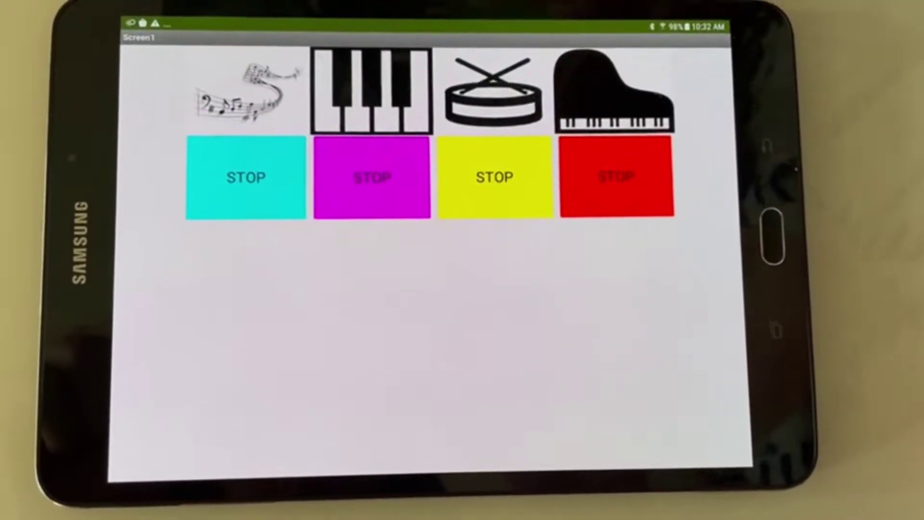
pyautogui.click(464, 123)
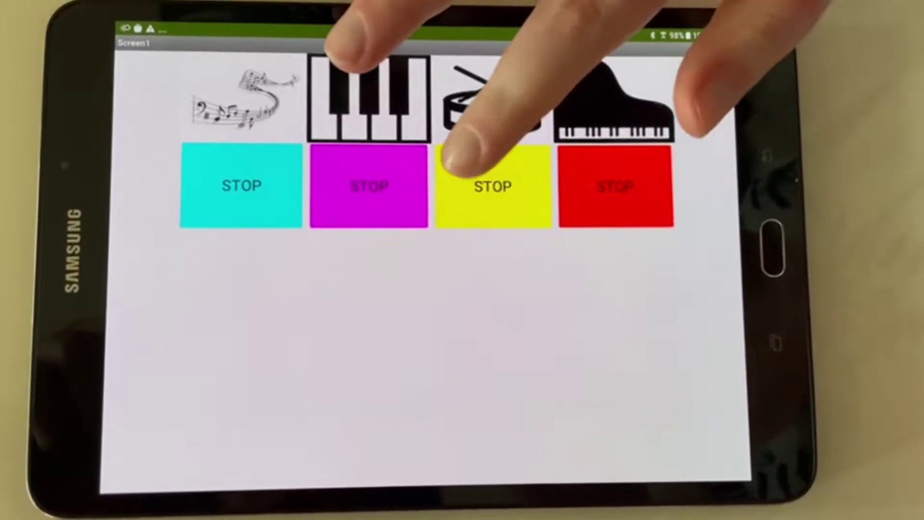
pyautogui.click(362, 166)
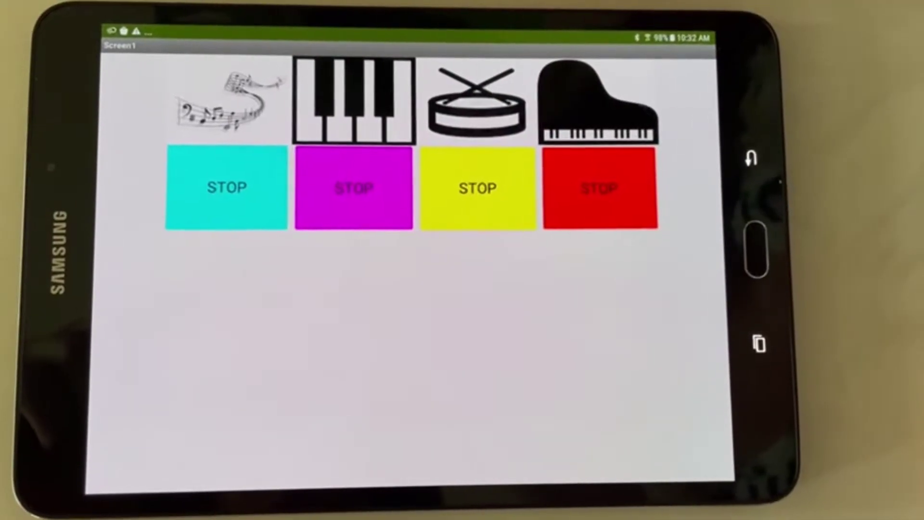